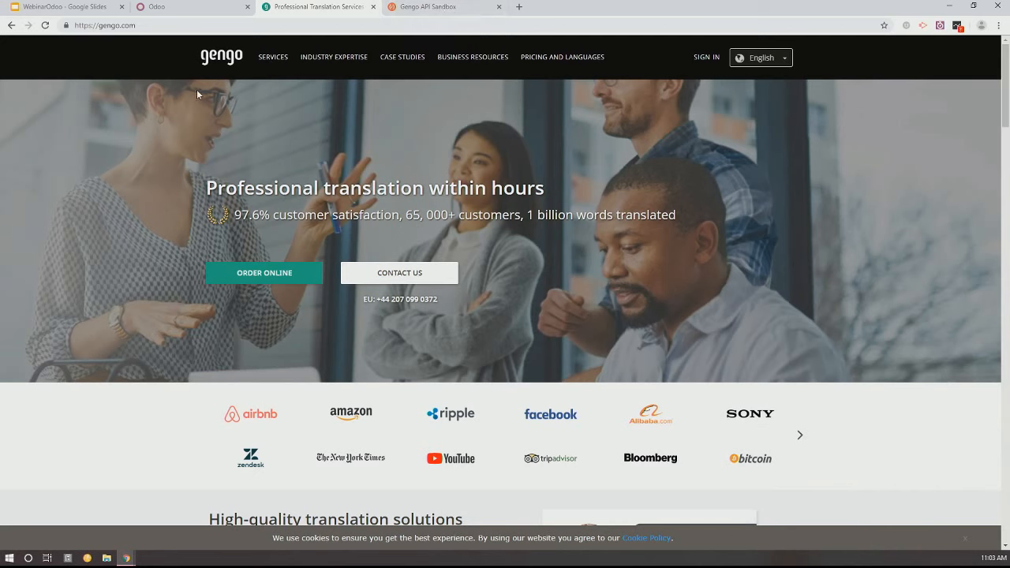
Switch to Odoo and open the list of available apps
{"action": "mouse_move", "coordinate": [363, 59]}
{"action": "left_click", "coordinate": [204, 12]}
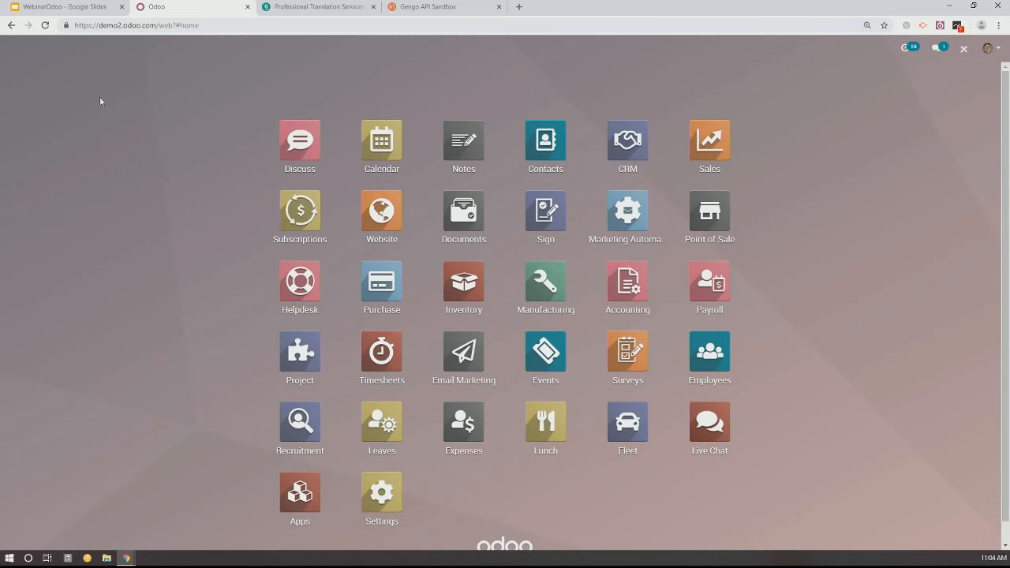
{"action": "scroll", "coordinate": [236, 316], "scroll_direction": "down", "scroll_amount": 1}
{"action": "left_click", "coordinate": [308, 473]}
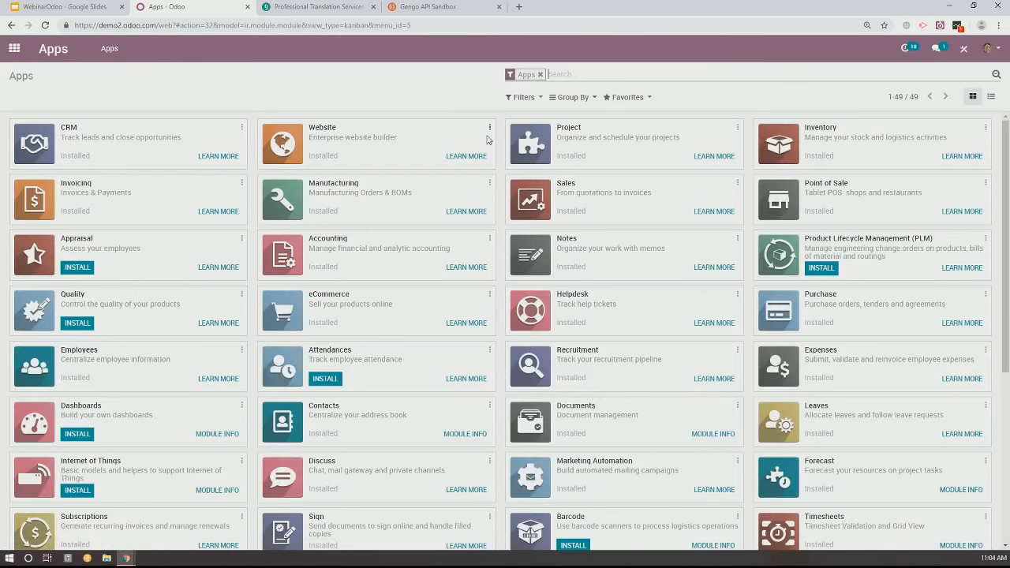
Try a category search for gengo, and clear both the Apps filter and the category filter
{"action": "type", "text": "gengo"}
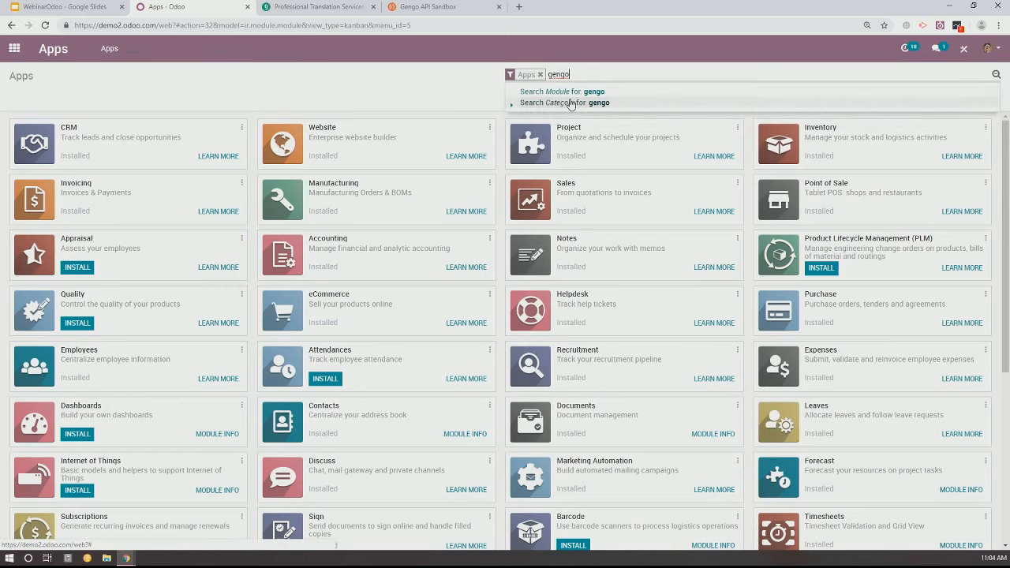
{"action": "left_click", "coordinate": [572, 104]}
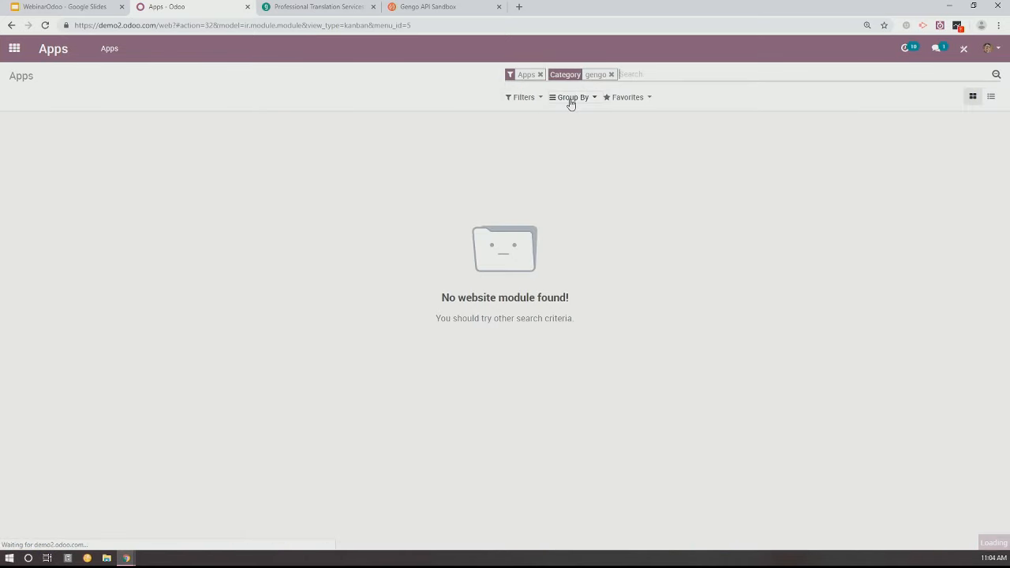
{"action": "left_click", "coordinate": [541, 75]}
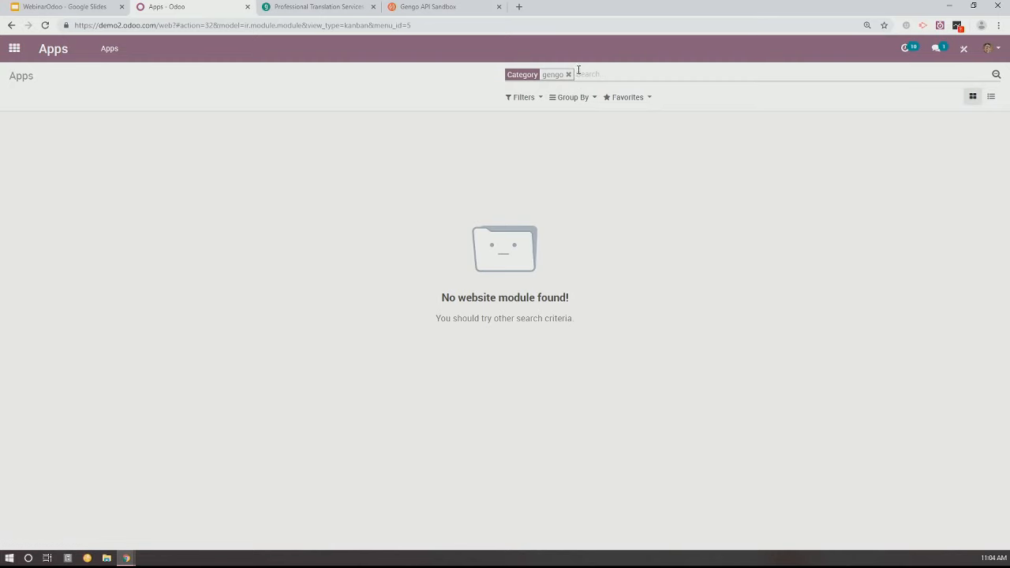
{"action": "left_click", "coordinate": [568, 74]}
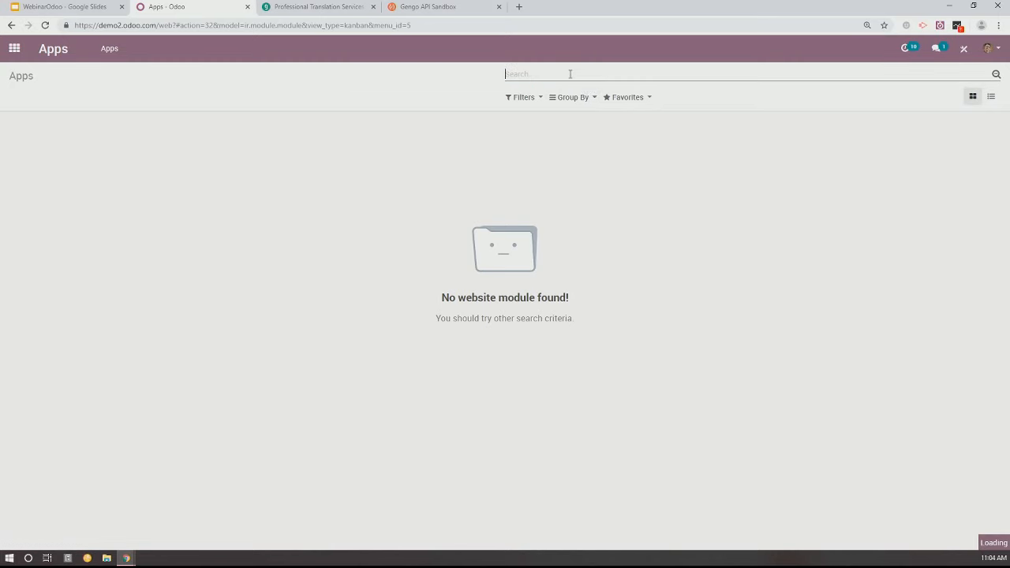
Search the modules for translation and install Automated Translations through Gengo API
{"action": "type", "text": "translation"}
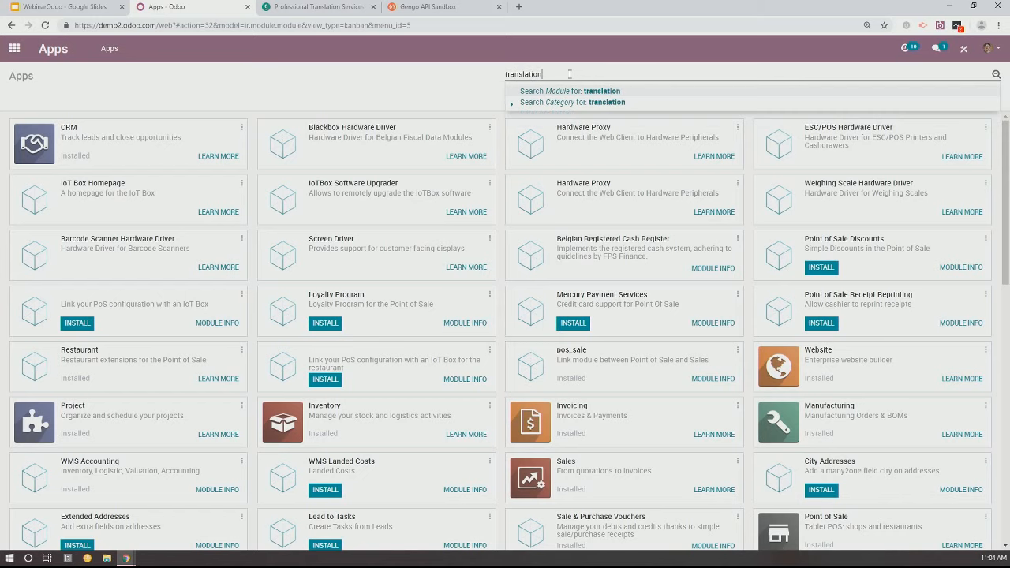
{"action": "key", "text": "Return"}
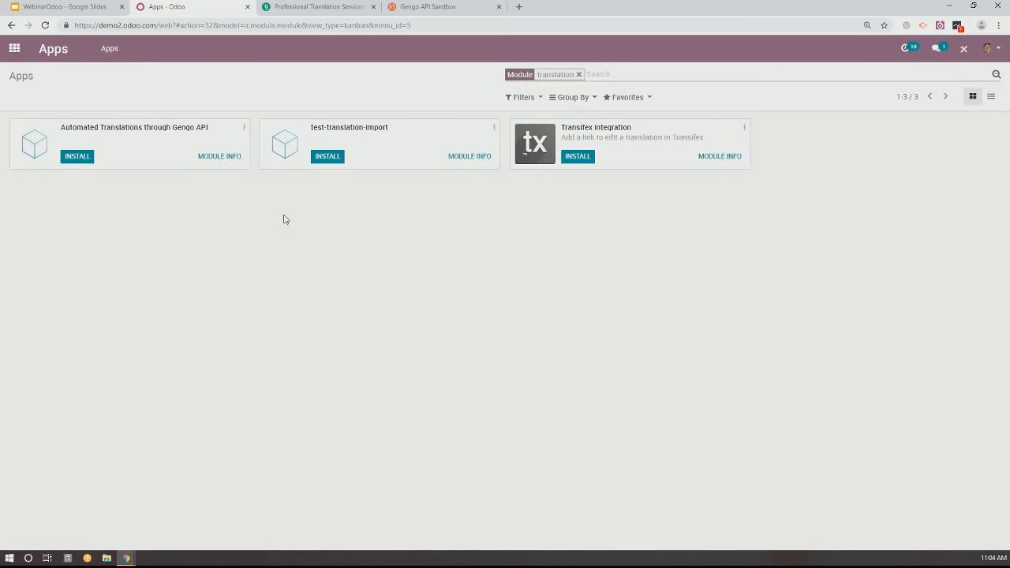
{"action": "left_click", "coordinate": [73, 159]}
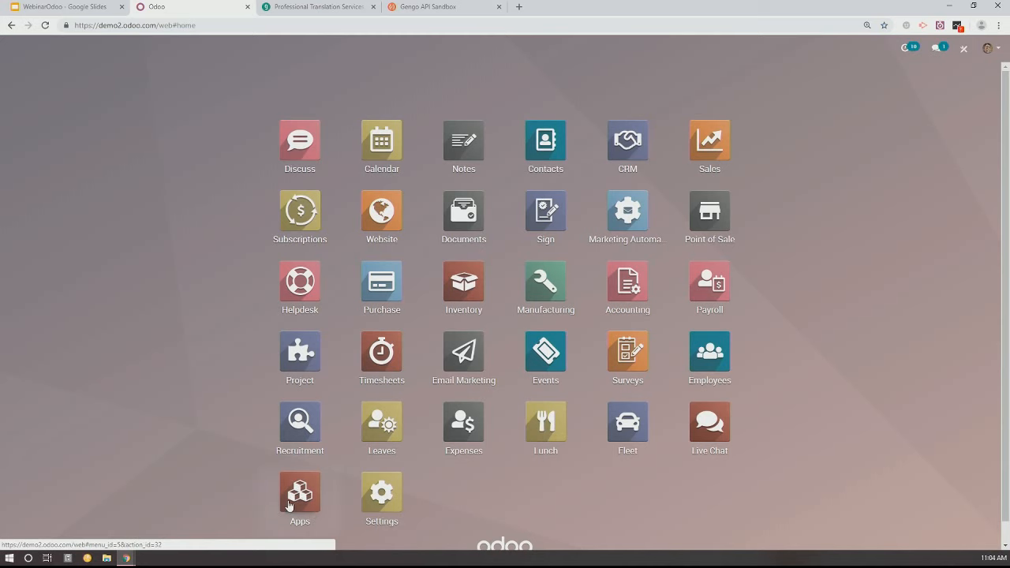
Reopen the app list, search all modules for gengo without the Apps filter, and install Gengo Translator
{"action": "left_click", "coordinate": [289, 506]}
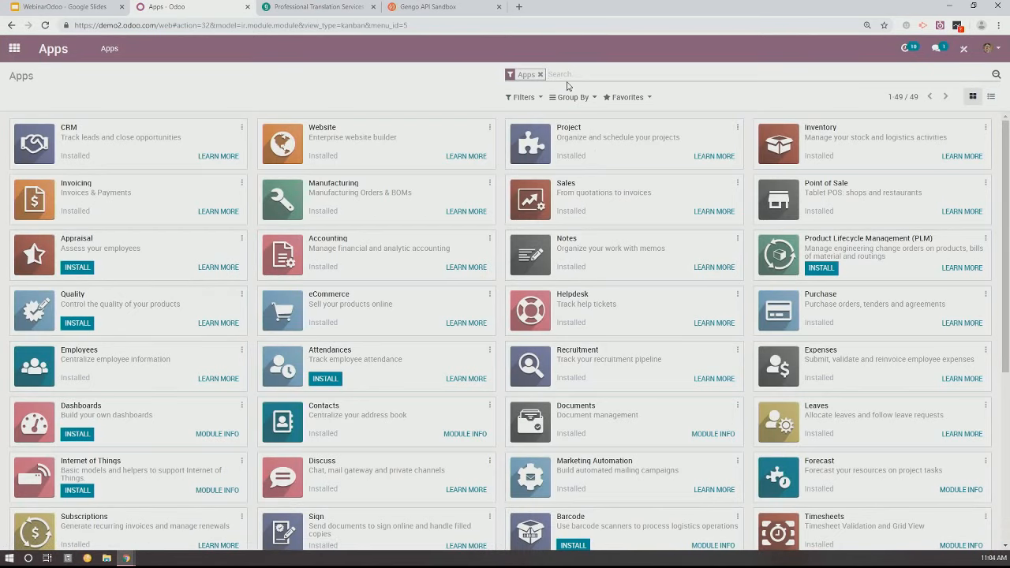
{"action": "type", "text": "geng"}
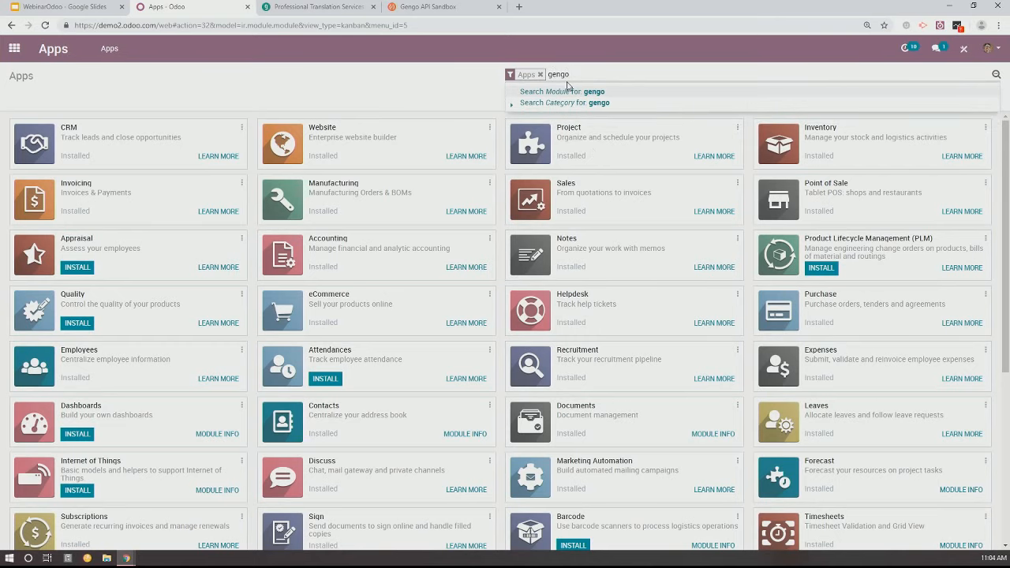
{"action": "type", "text": "o"}
{"action": "key", "text": "Return"}
{"action": "left_click", "coordinate": [541, 74]}
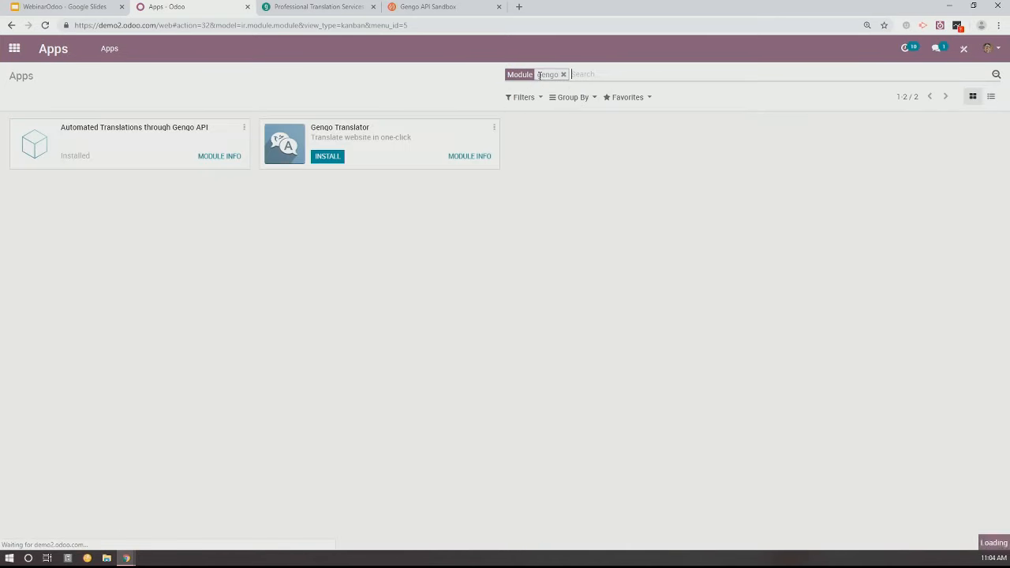
{"action": "left_click", "coordinate": [328, 158]}
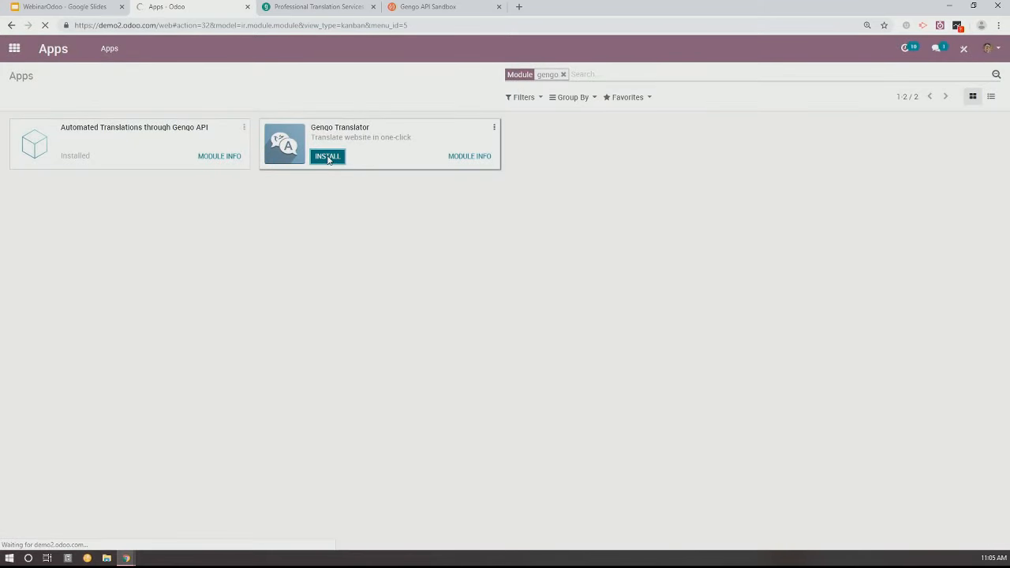
Switch to the Gengo API Sandbox, reveal the private API key, and return to Odoo
{"action": "left_click", "coordinate": [432, 7]}
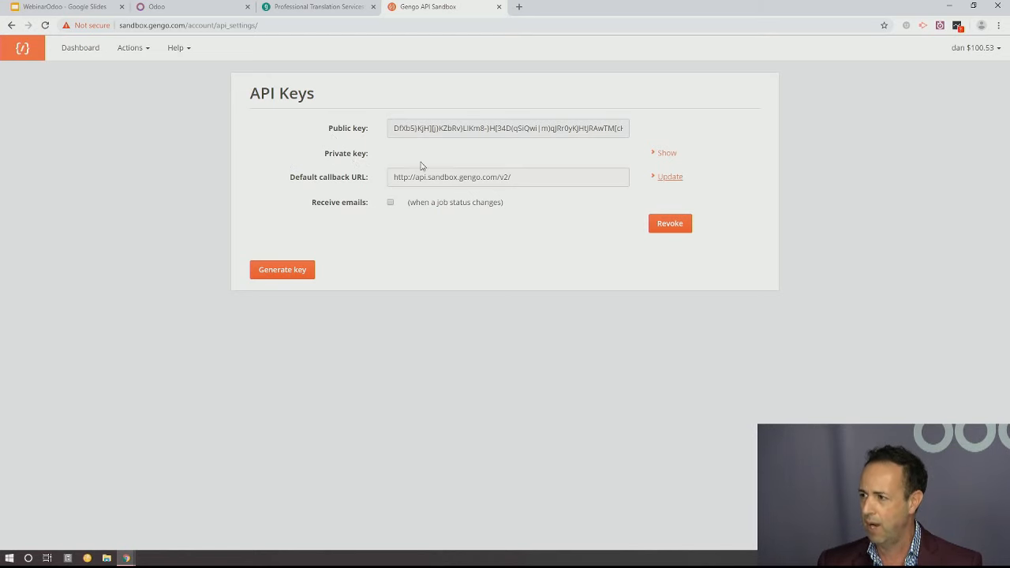
{"action": "left_click", "coordinate": [668, 155]}
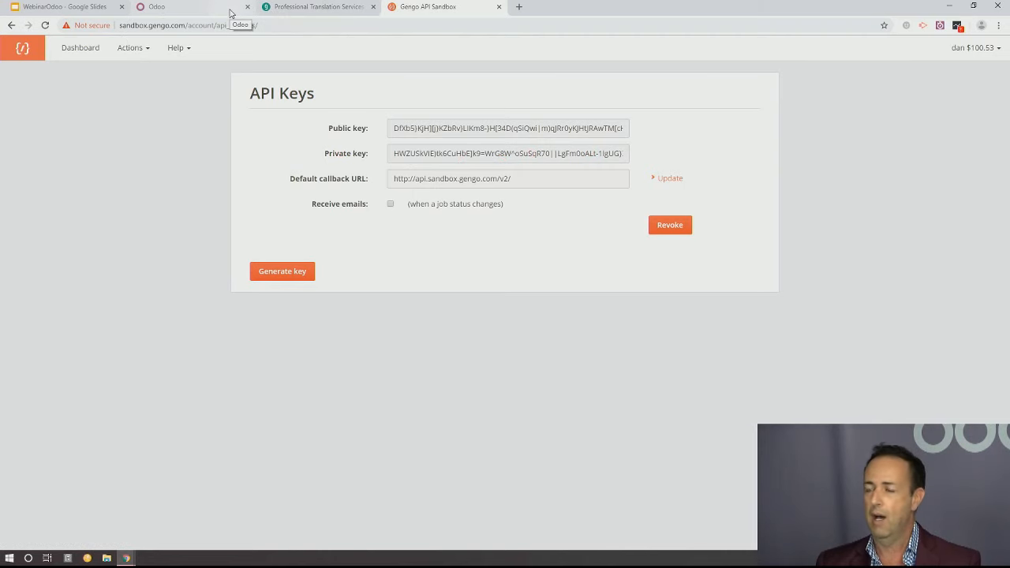
{"action": "left_click", "coordinate": [174, 9]}
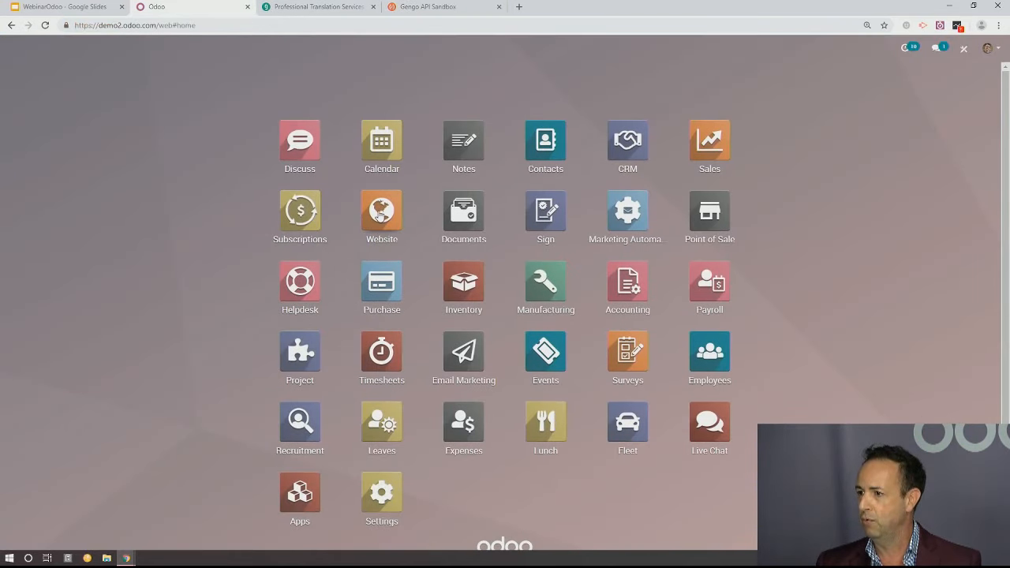
Open the Website settings and look through them for Gengo options, including a page text search for "geng"
{"action": "left_click", "coordinate": [379, 212]}
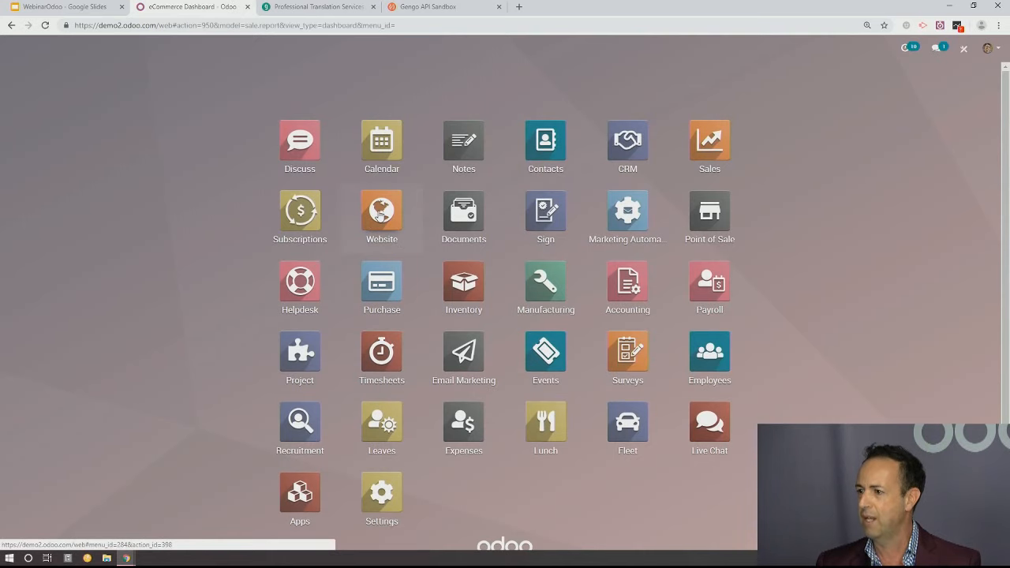
{"action": "left_click", "coordinate": [406, 52]}
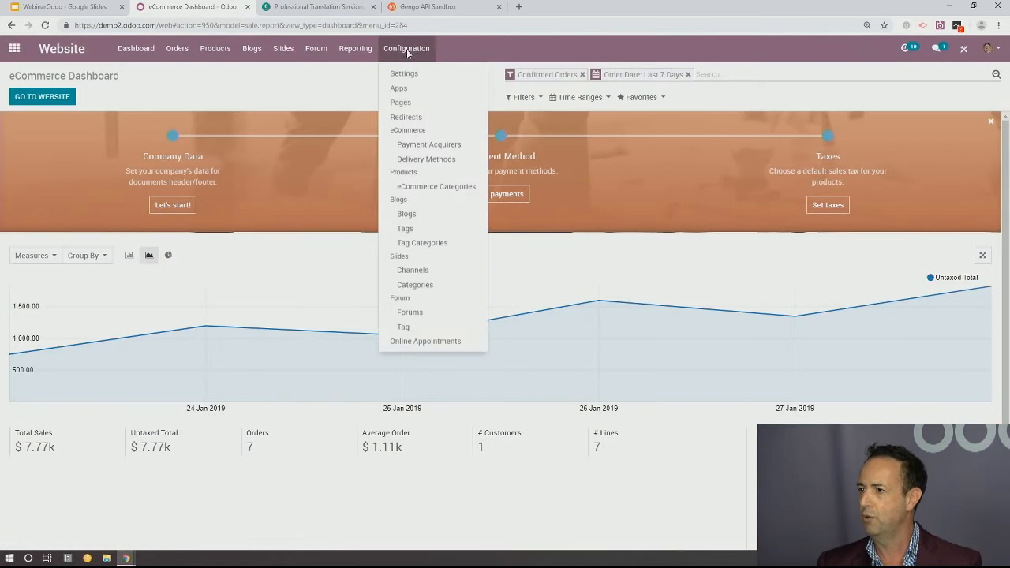
{"action": "left_click", "coordinate": [414, 75]}
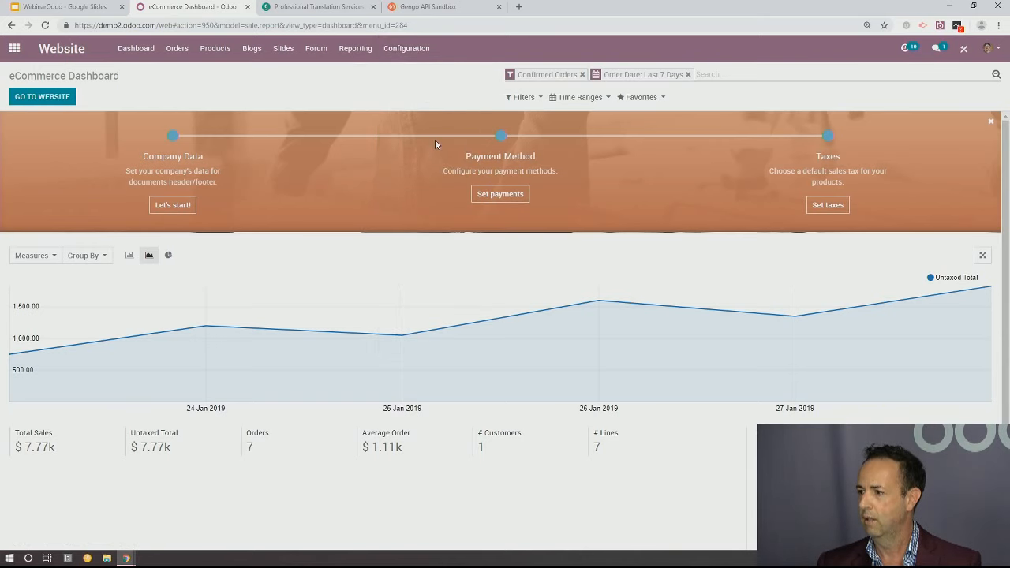
{"action": "scroll", "coordinate": [401, 222], "scroll_direction": "down", "scroll_amount": 5}
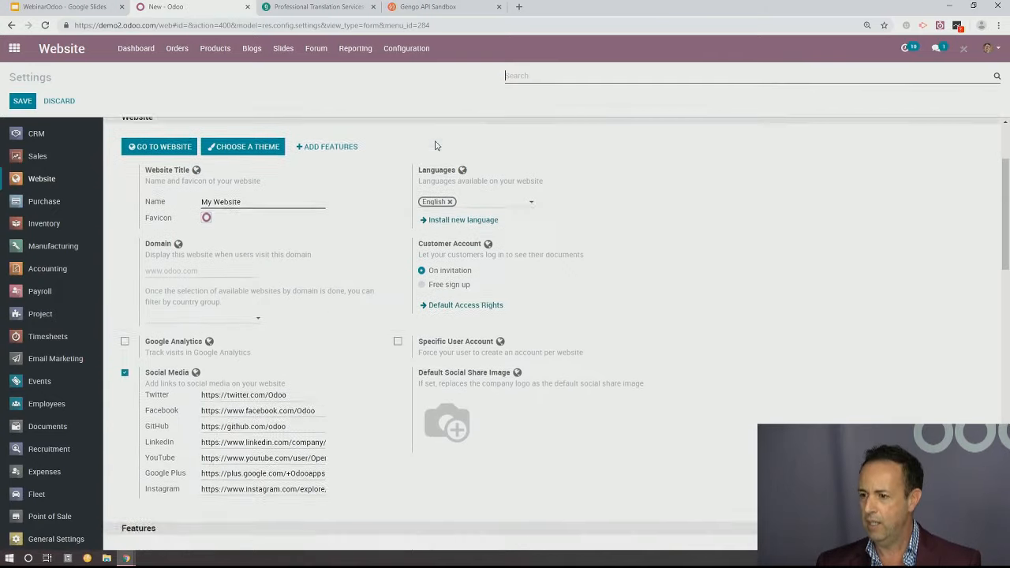
{"action": "scroll", "coordinate": [400, 222], "scroll_direction": "down", "scroll_amount": 6}
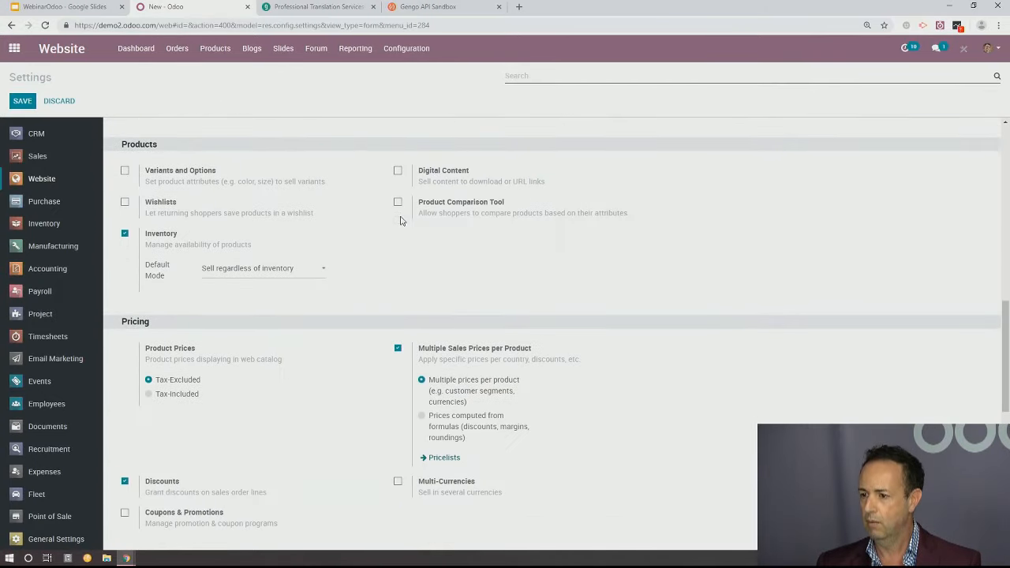
{"action": "scroll", "coordinate": [400, 220], "scroll_direction": "down", "scroll_amount": 5}
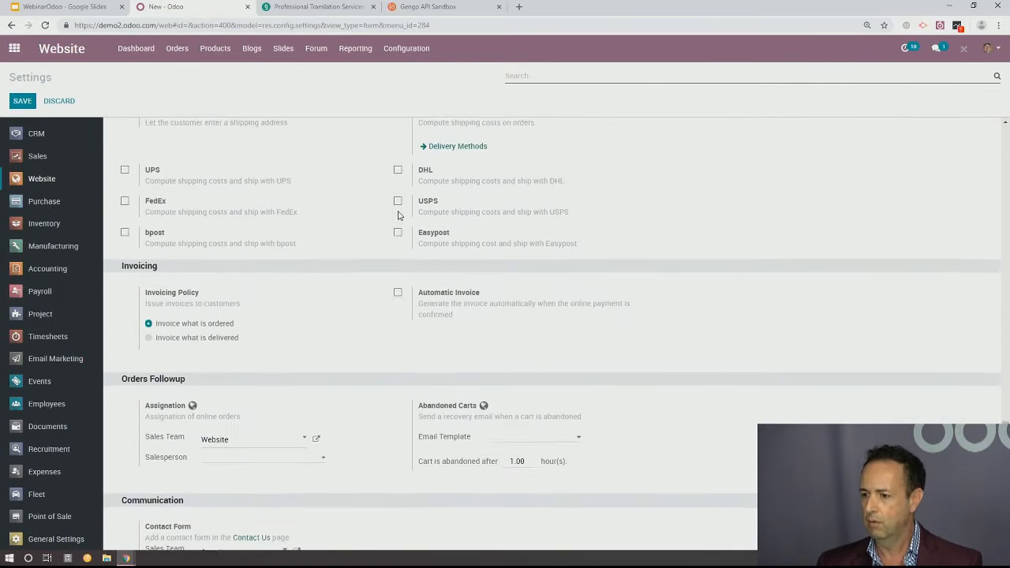
{"action": "scroll", "coordinate": [399, 213], "scroll_direction": "up", "scroll_amount": 8}
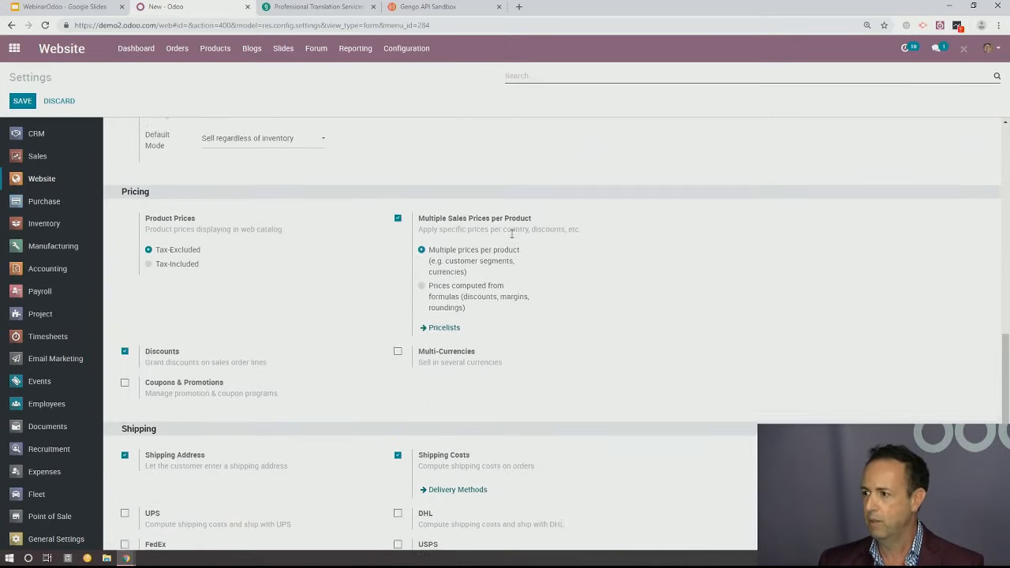
{"action": "scroll", "coordinate": [590, 243], "scroll_direction": "up", "scroll_amount": 5}
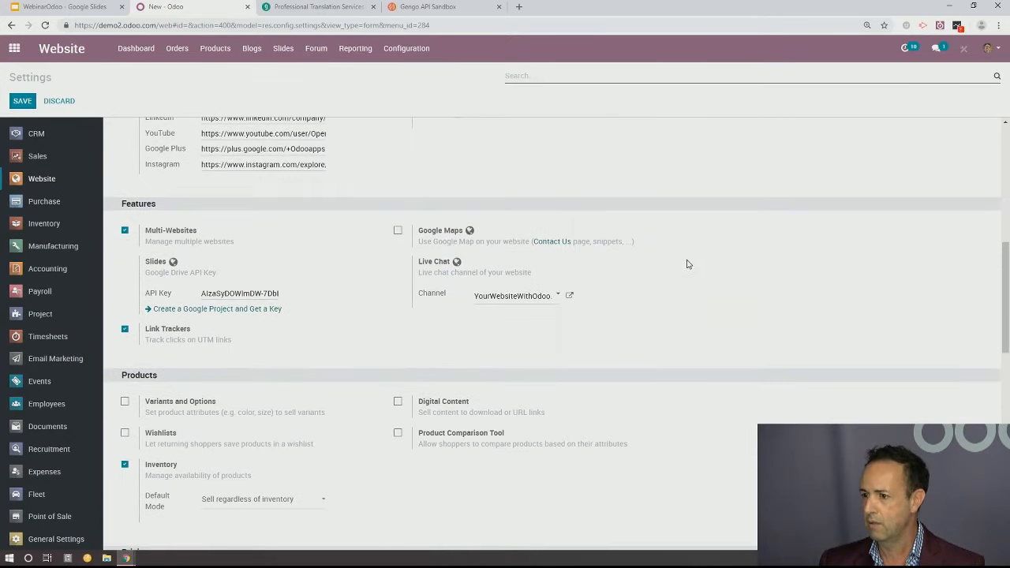
{"action": "scroll", "coordinate": [687, 262], "scroll_direction": "up", "scroll_amount": 4}
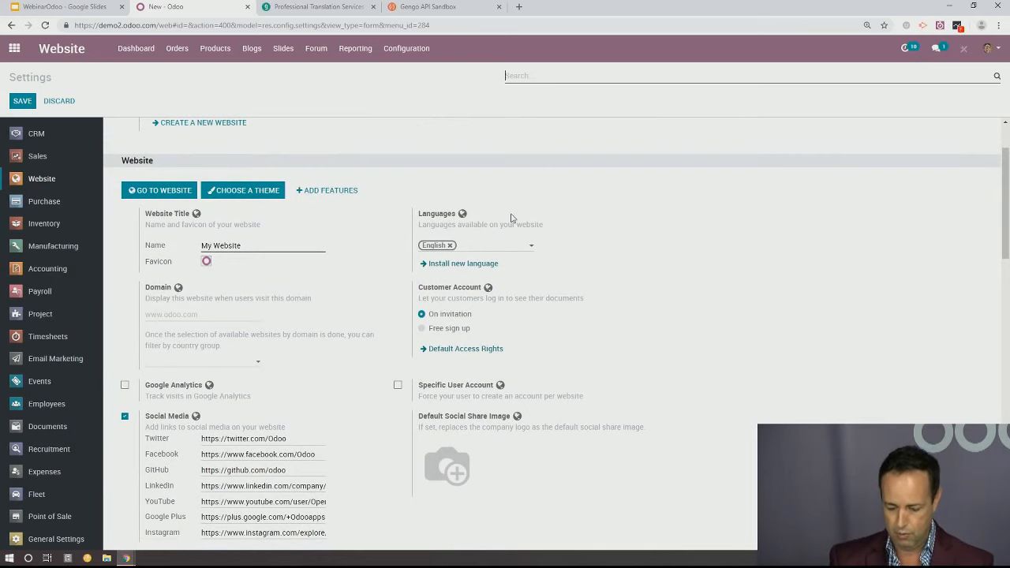
{"action": "key", "text": "ctrl+f"}
{"action": "type", "text": "geng"}
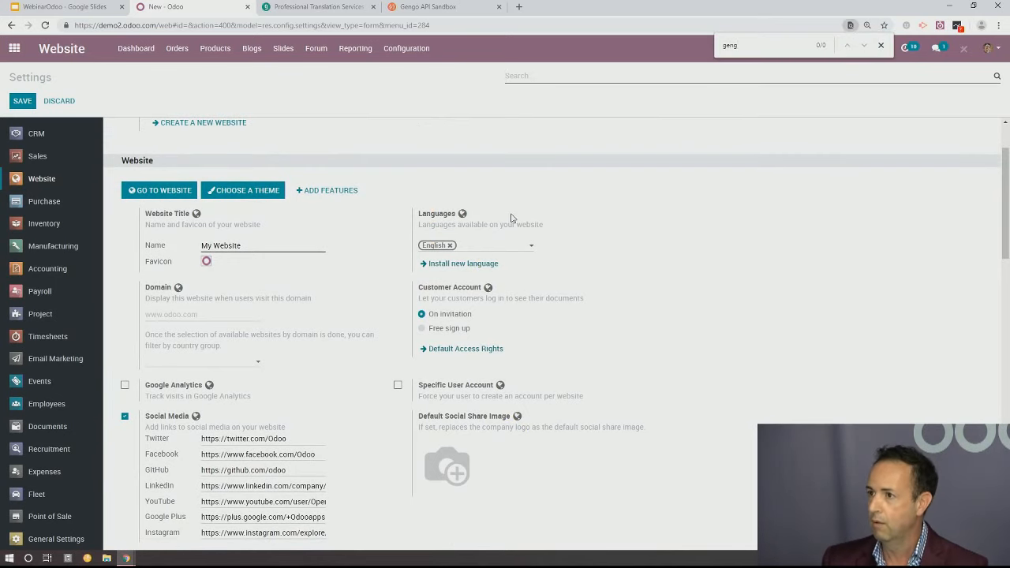
Open Odoo's general Settings dashboard and activate the developer mode
{"action": "left_click", "coordinate": [14, 50]}
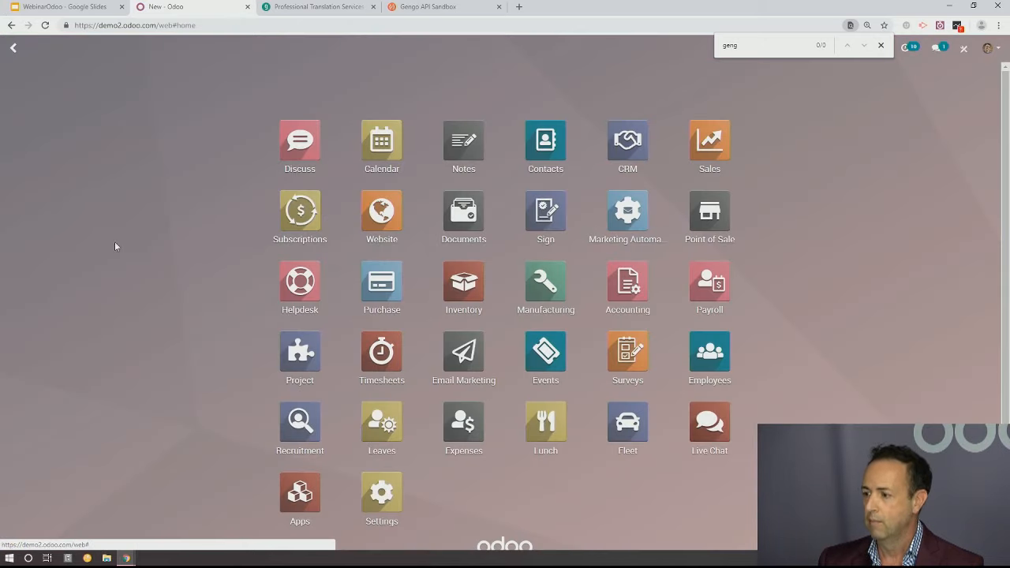
{"action": "left_click", "coordinate": [382, 495]}
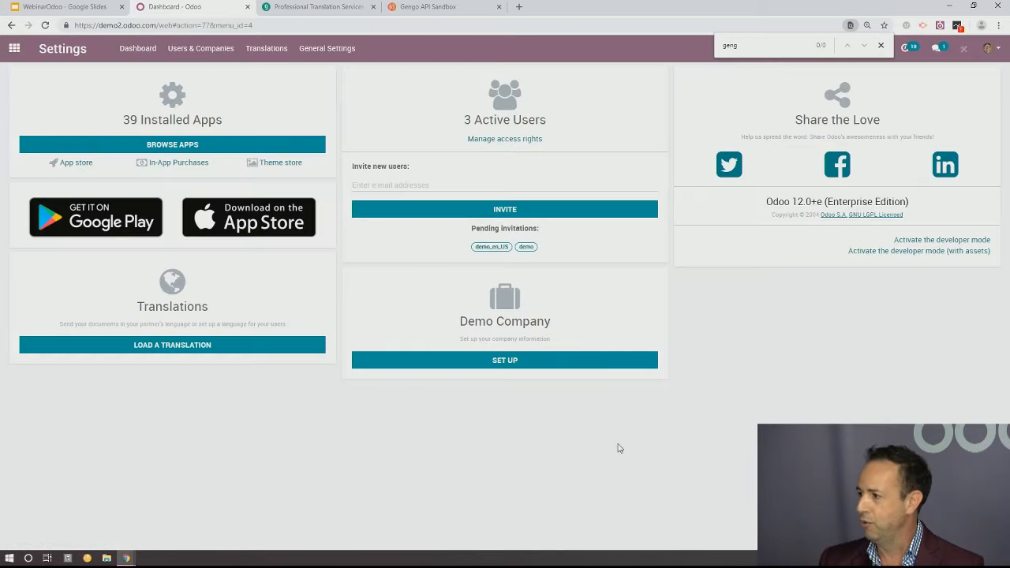
{"action": "left_click", "coordinate": [927, 243]}
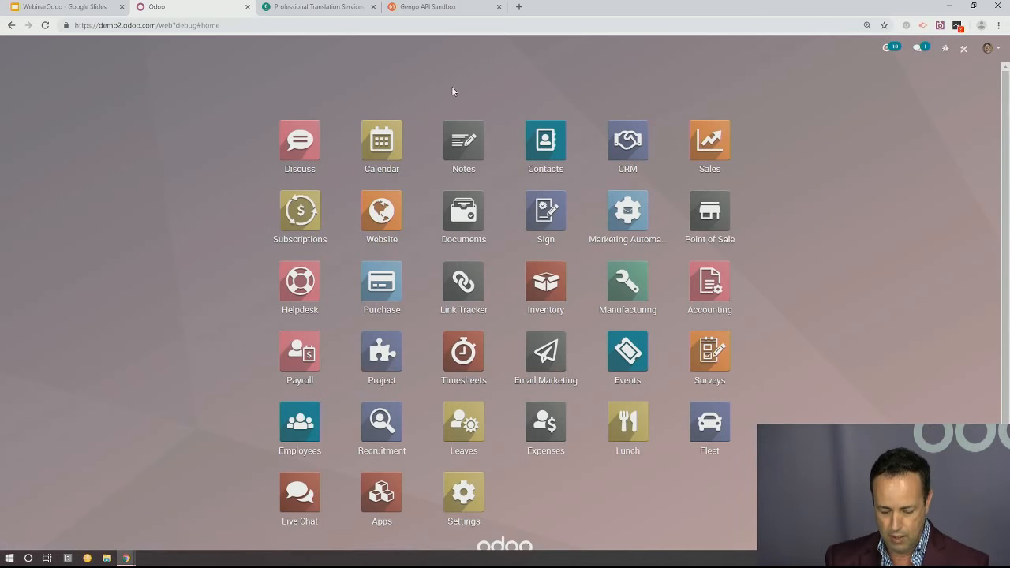
Find Gengo: Manual Request of Translation by searching for "transla", and open the Gengo parameter configuration from it
{"action": "type", "text": "transla"}
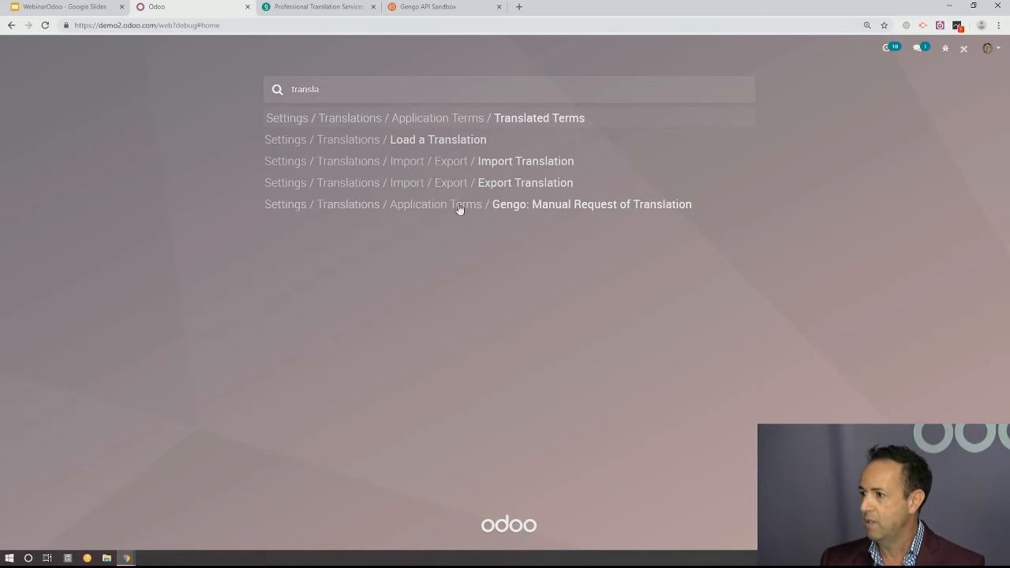
{"action": "left_click", "coordinate": [495, 207]}
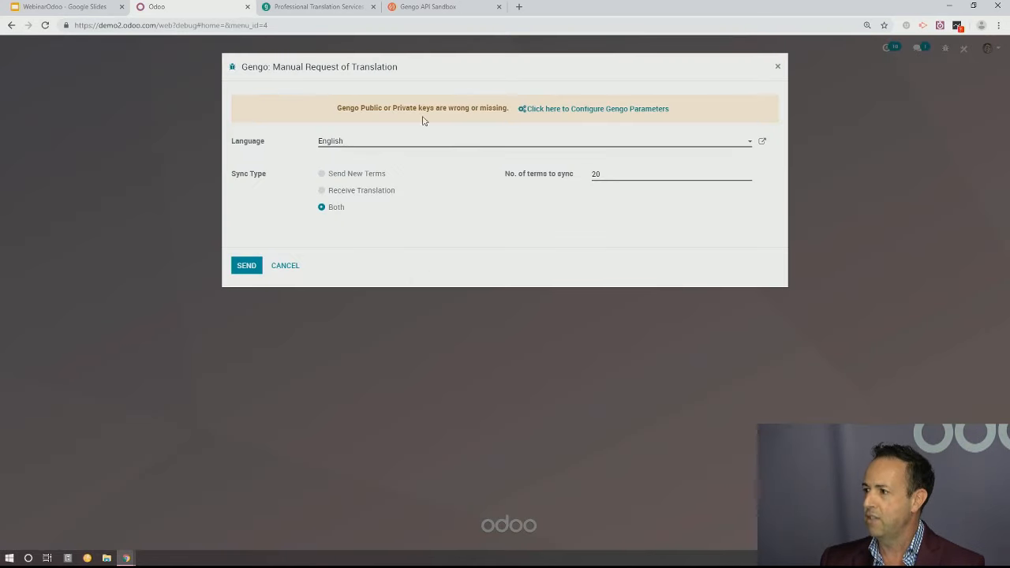
{"action": "left_click", "coordinate": [592, 110]}
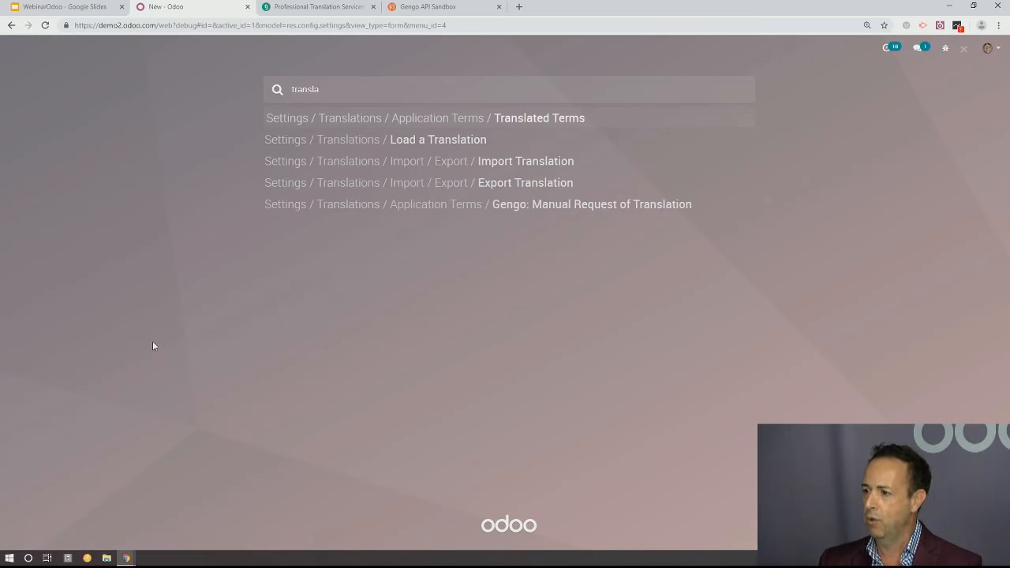
{"action": "double_click", "coordinate": [101, 322]}
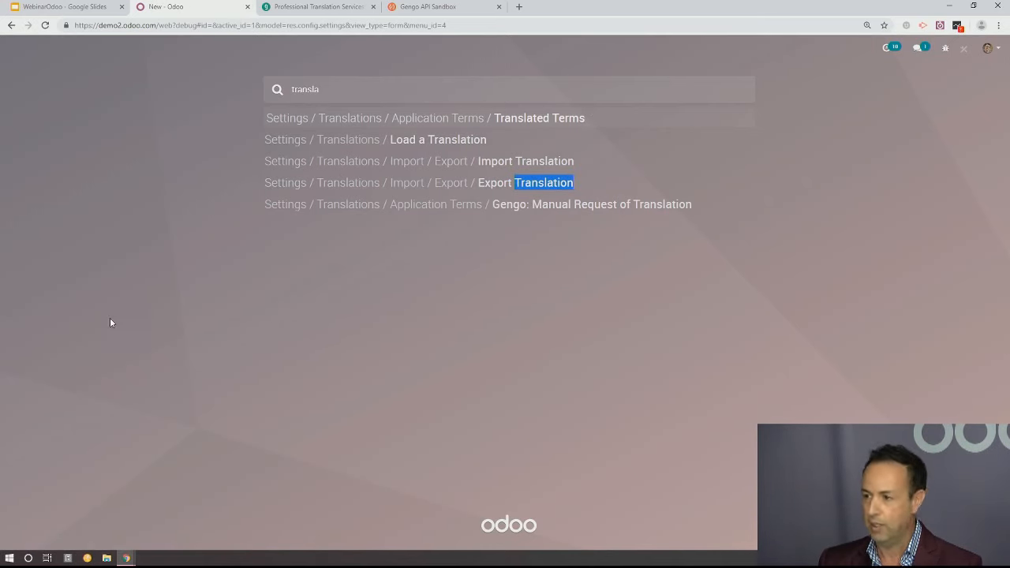
{"action": "left_click", "coordinate": [339, 89]}
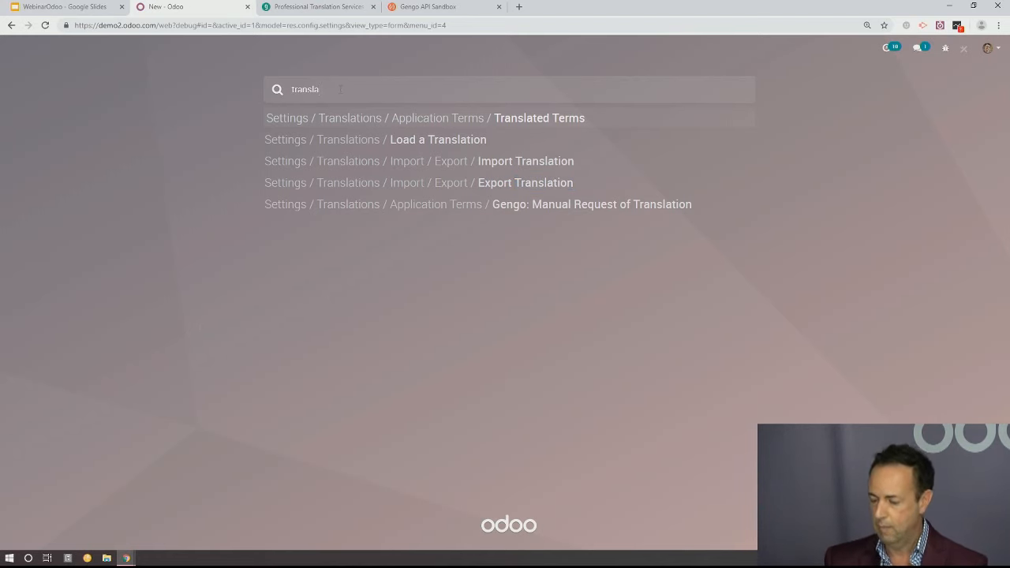
Clear the menu search, go to the website's home page and open the form for adding a language
{"action": "key", "text": "BackSpace"}
{"action": "key", "text": "BackSpace"}
{"action": "key", "text": "BackSpace"}
{"action": "key", "text": "BackSpace"}
{"action": "key", "text": "BackSpace"}
{"action": "key", "text": "BackSpace"}
{"action": "key", "text": "BackSpace"}
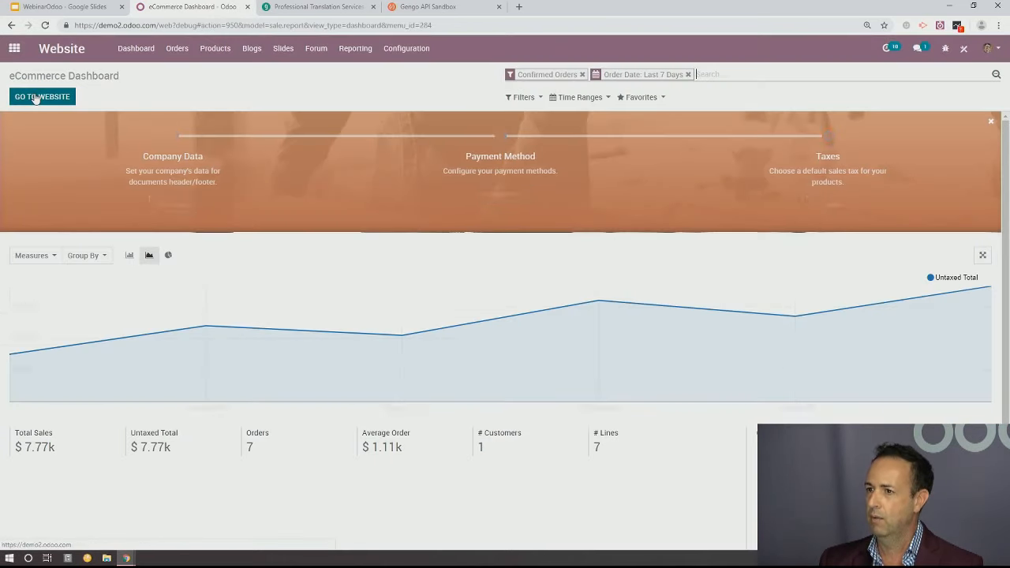
{"action": "left_click", "coordinate": [36, 99]}
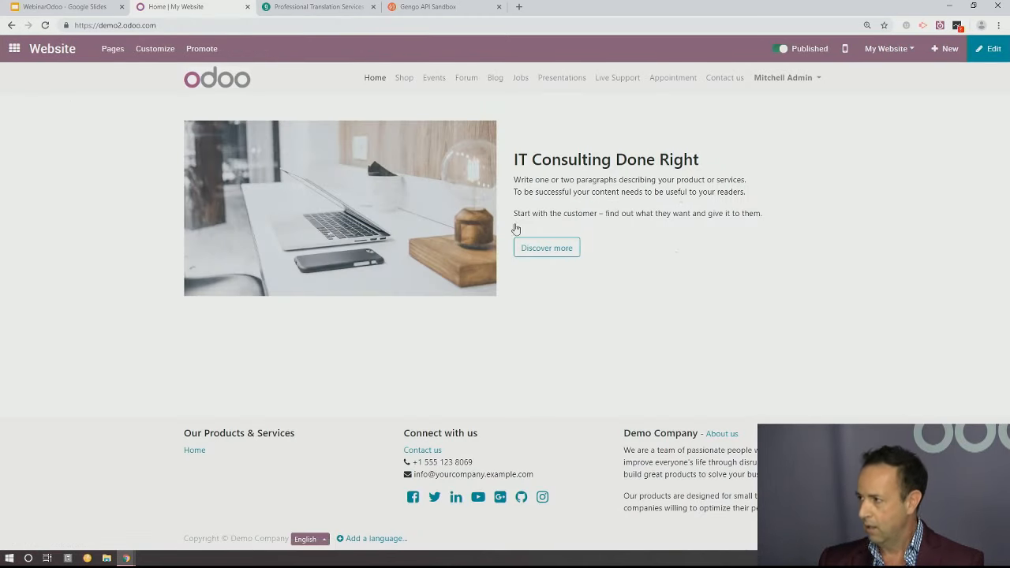
{"action": "left_click", "coordinate": [363, 540]}
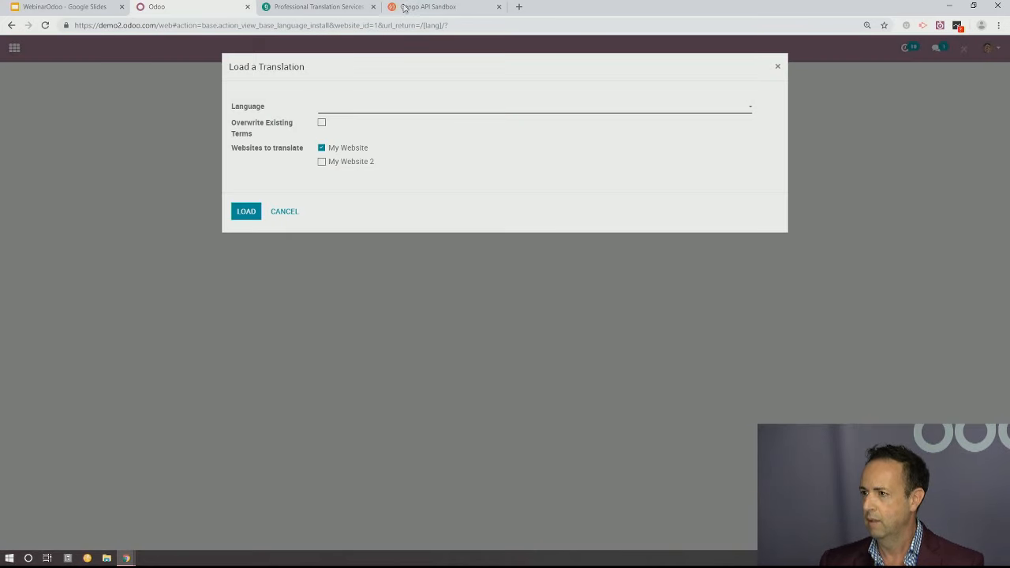
Load the Spanish (AR) / Español (AR) translation for My Website
{"action": "left_click", "coordinate": [349, 108]}
{"action": "key", "text": "e"}
{"action": "key", "text": "e"}
{"action": "key", "text": "e"}
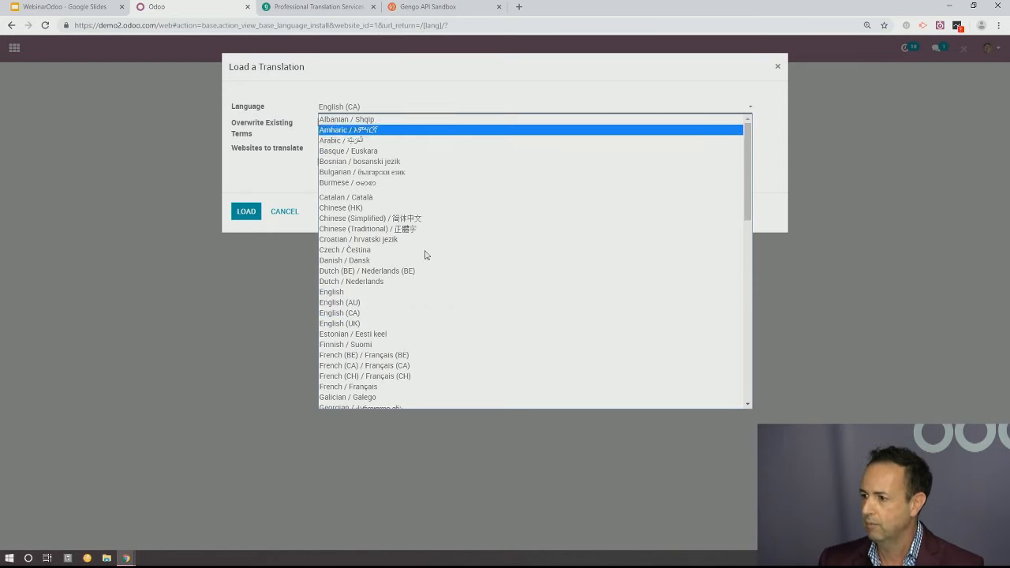
{"action": "scroll", "coordinate": [458, 297], "scroll_direction": "down", "scroll_amount": 5}
{"action": "key", "text": "s"}
{"action": "key", "text": "s"}
{"action": "key", "text": "s"}
{"action": "key", "text": "s"}
{"action": "key", "text": "s"}
{"action": "key", "text": "s"}
{"action": "key", "text": "s"}
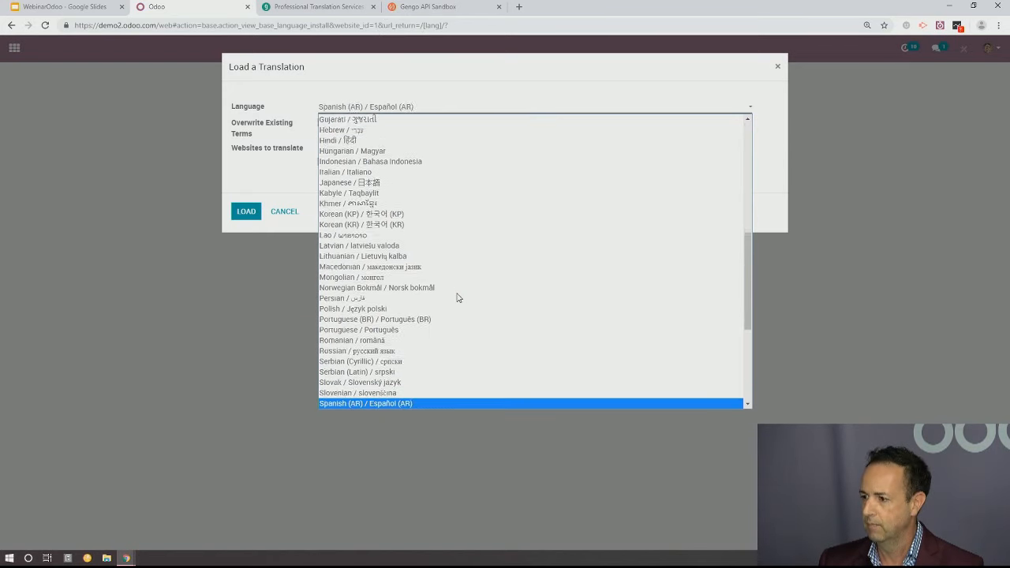
{"action": "left_click", "coordinate": [410, 384]}
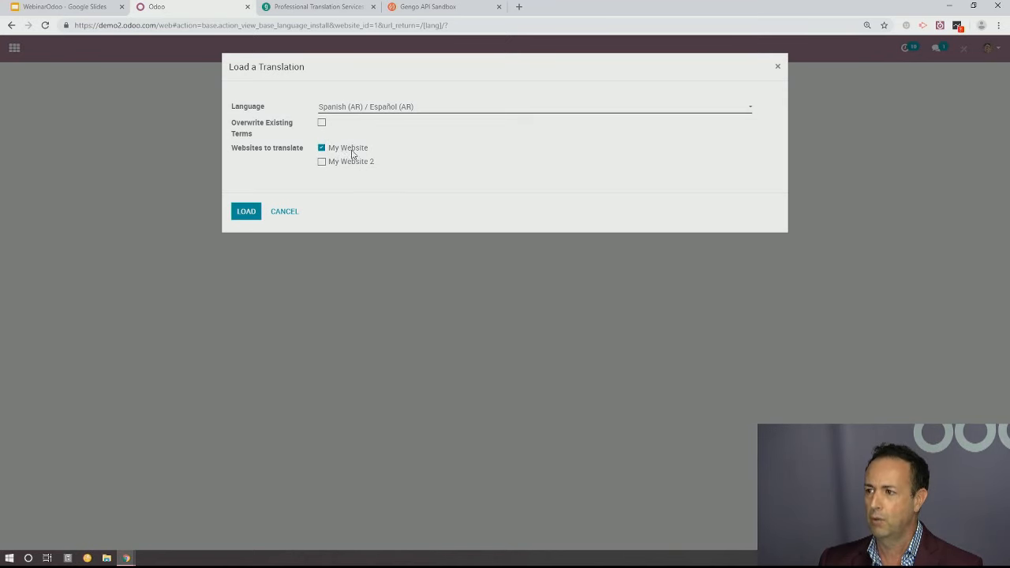
{"action": "left_click", "coordinate": [247, 215]}
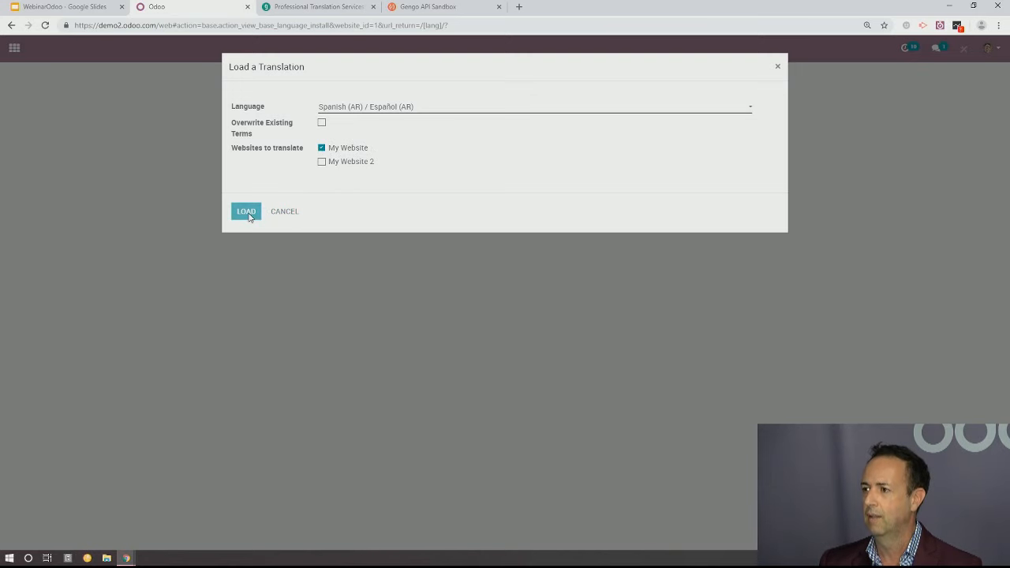
{"action": "left_click", "coordinate": [247, 213]}
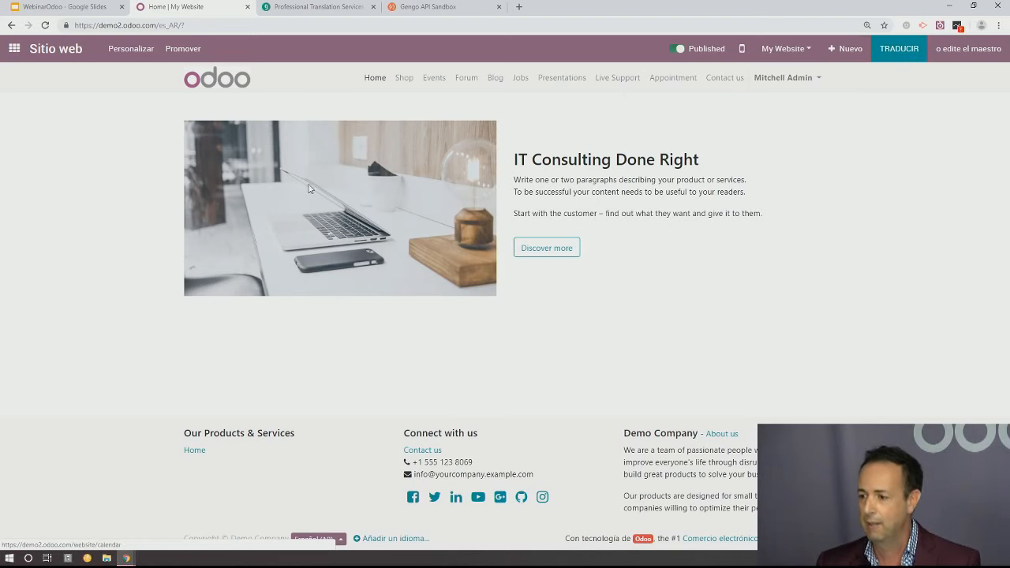
Return to the Website settings and check them for Gengo options with a page text search for "geng"
{"action": "left_click", "coordinate": [19, 48]}
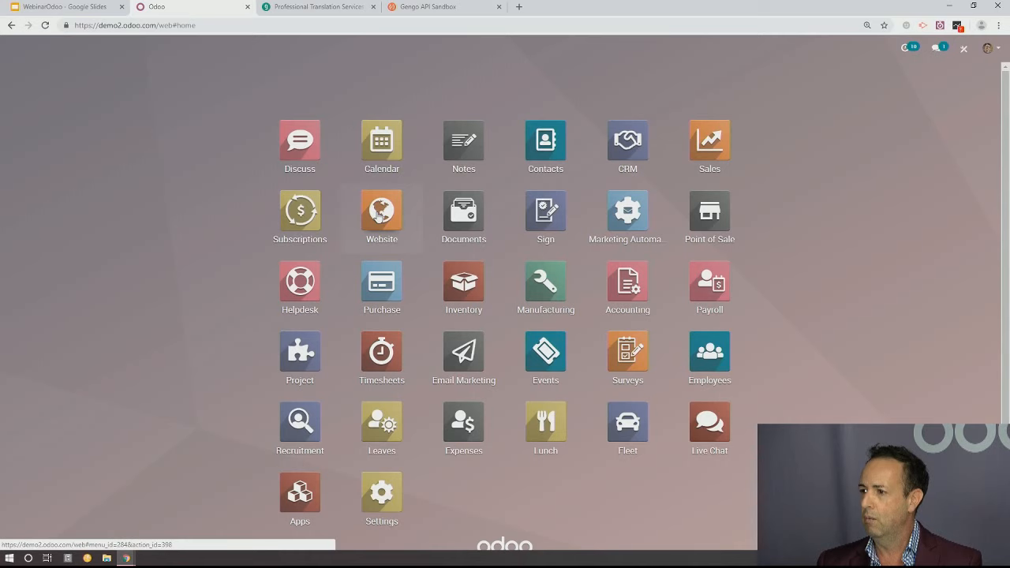
{"action": "left_click", "coordinate": [380, 214]}
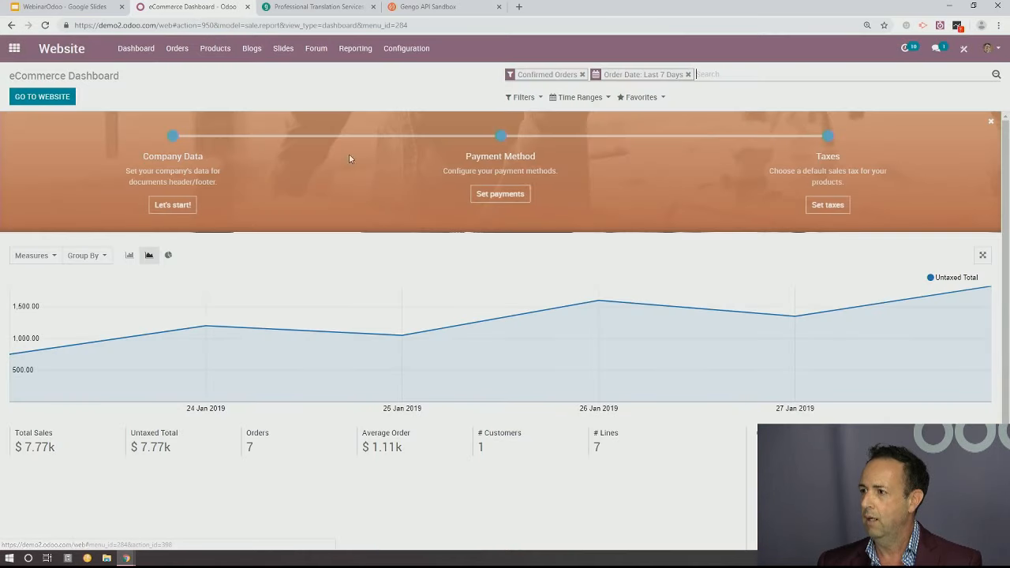
{"action": "left_click", "coordinate": [419, 52]}
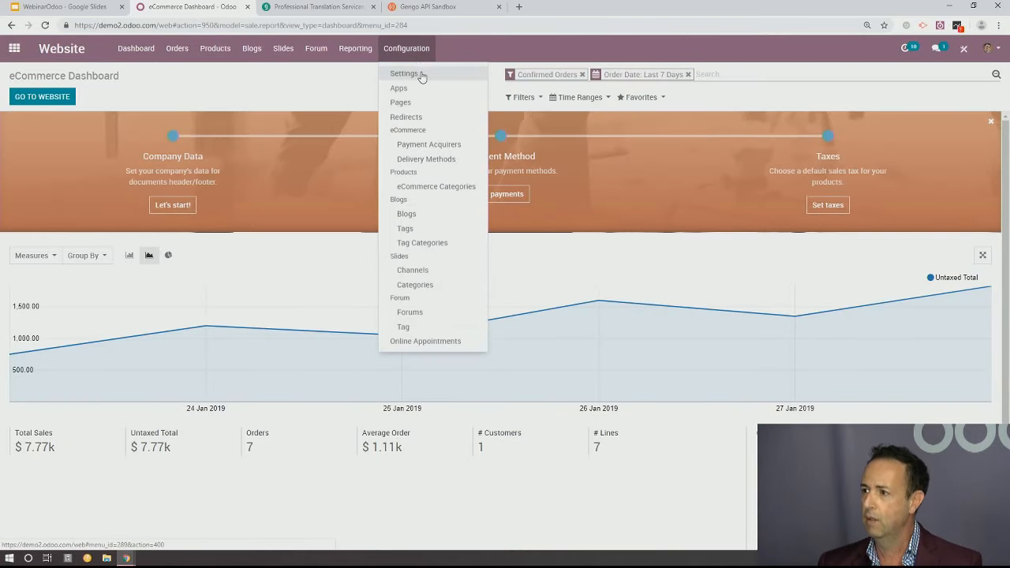
{"action": "left_click", "coordinate": [419, 78]}
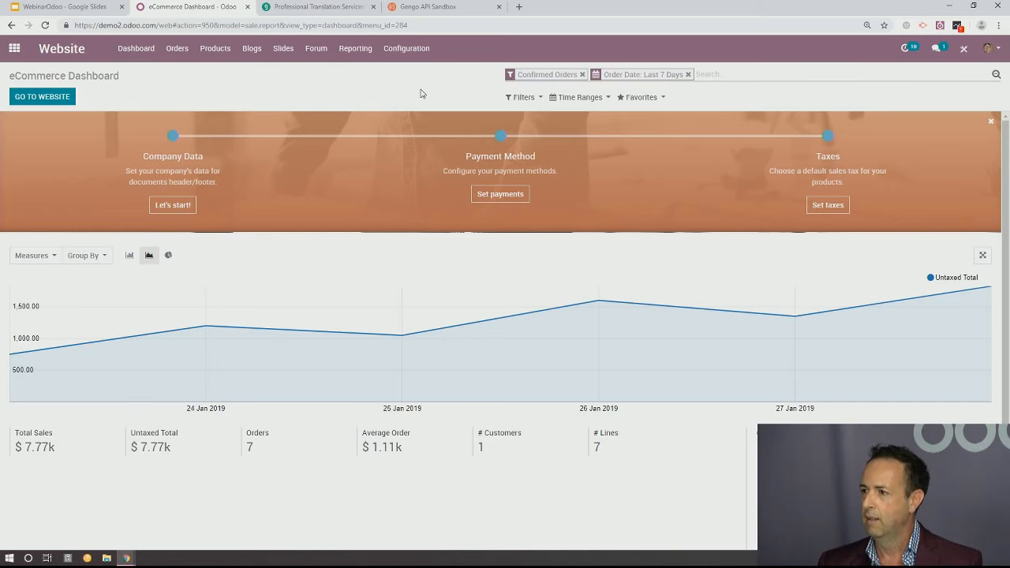
{"action": "key", "text": "ctrl+f"}
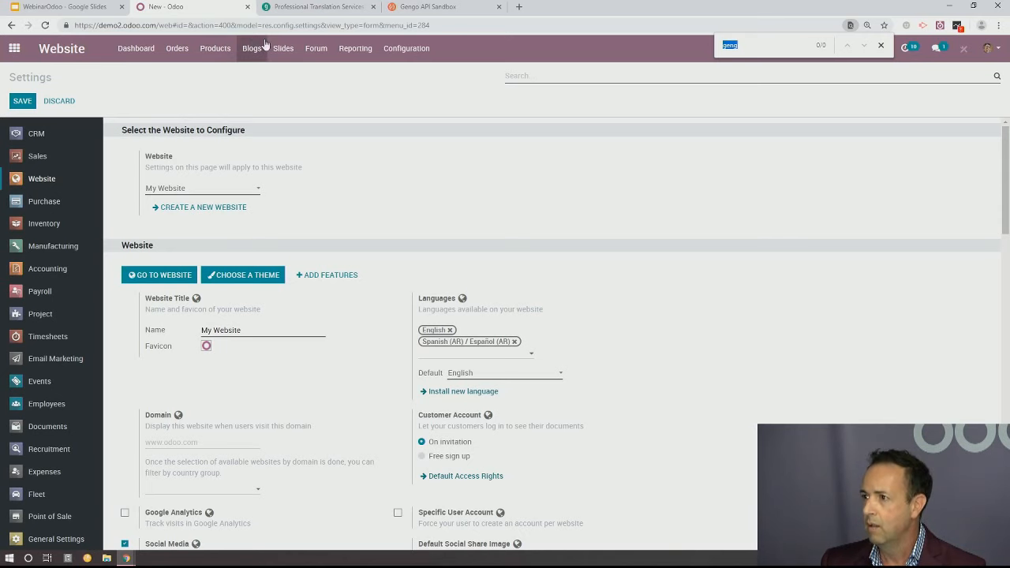
{"action": "left_click", "coordinate": [748, 50]}
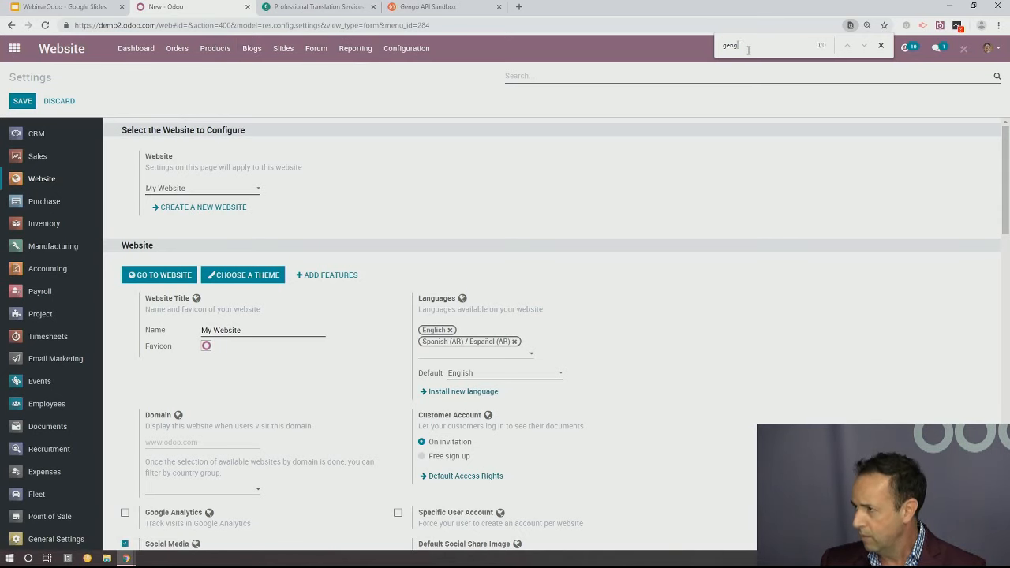
{"action": "scroll", "coordinate": [401, 204], "scroll_direction": "down", "scroll_amount": 1}
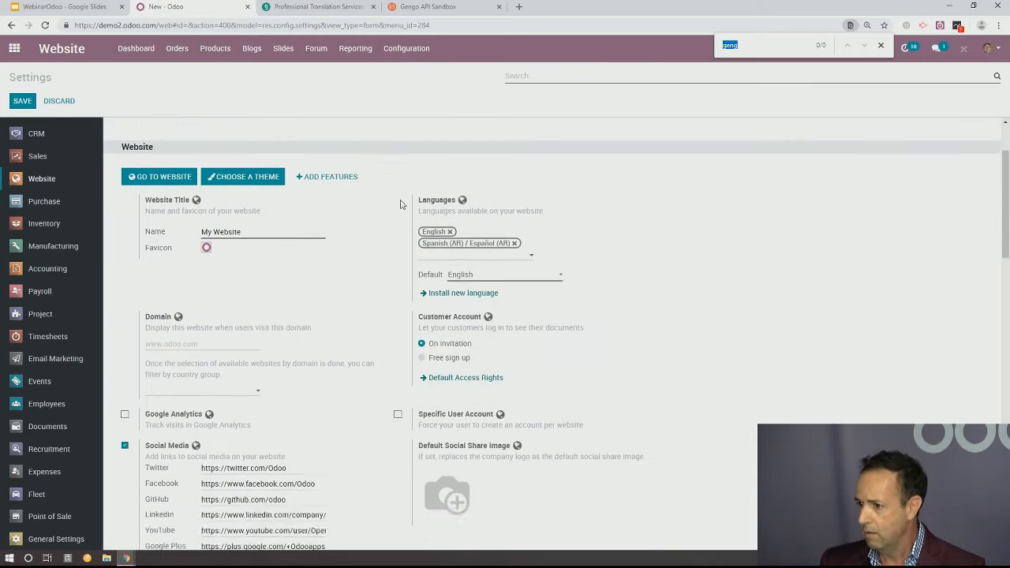
{"action": "scroll", "coordinate": [400, 205], "scroll_direction": "down", "scroll_amount": 7}
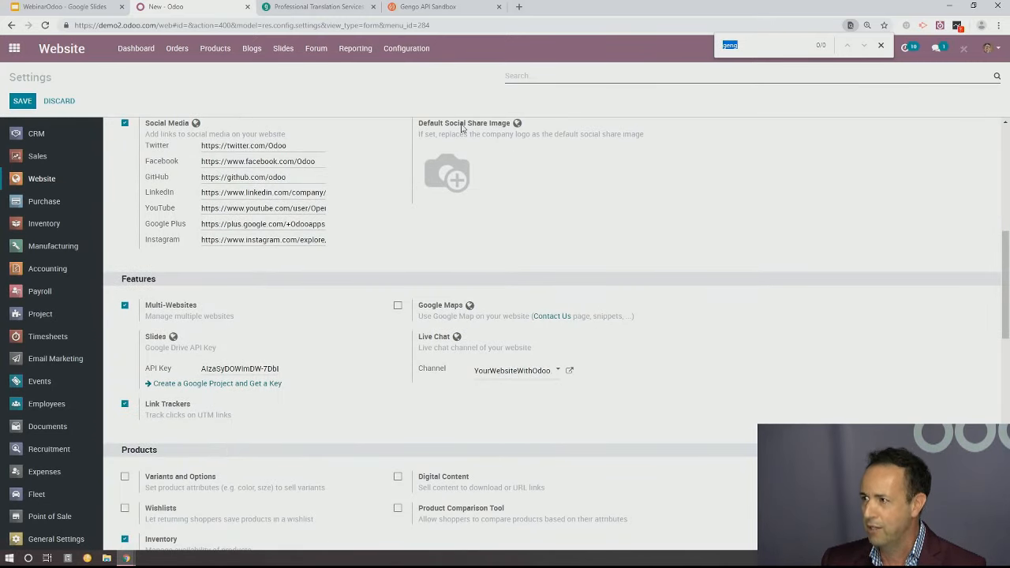
Switch to the Gengo API Sandbox, review the public and private API keys, and return to Odoo
{"action": "left_click", "coordinate": [430, 7]}
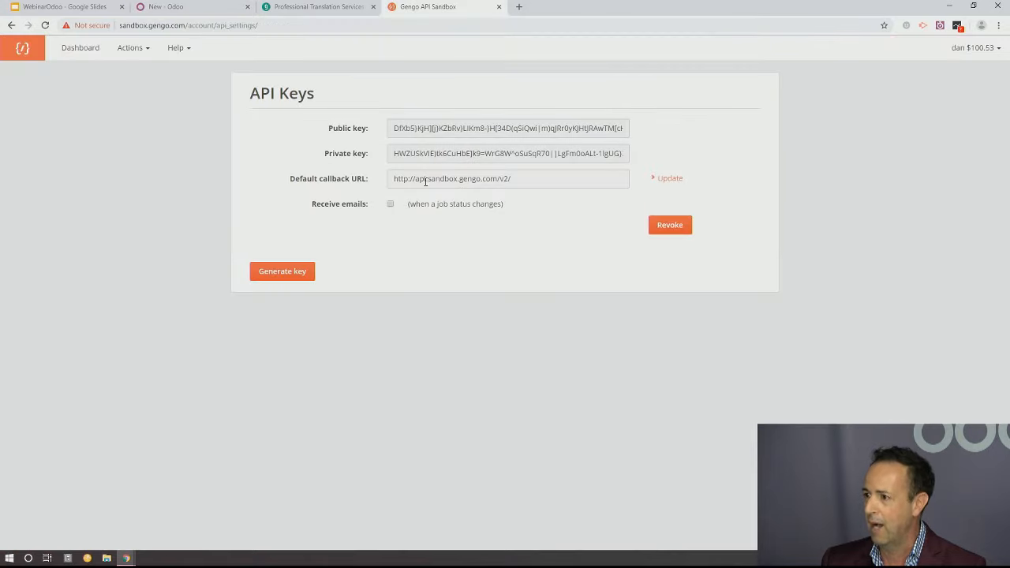
{"action": "triple_click", "coordinate": [536, 130]}
{"action": "double_click", "coordinate": [498, 156]}
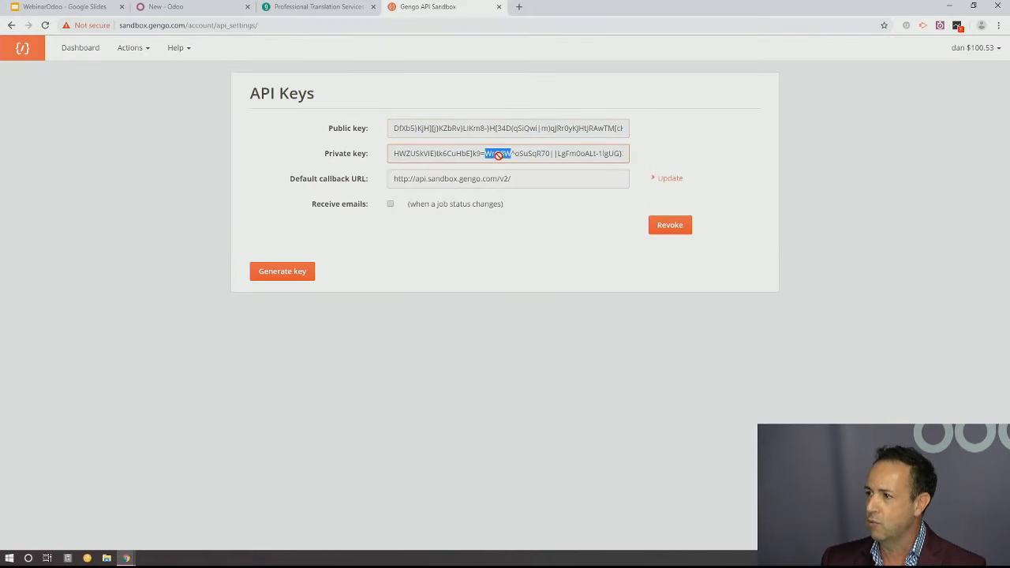
{"action": "left_click", "coordinate": [194, 10]}
Go to the website's home page and switch its language to English and back to Español (AR)
{"action": "left_click", "coordinate": [68, 52]}
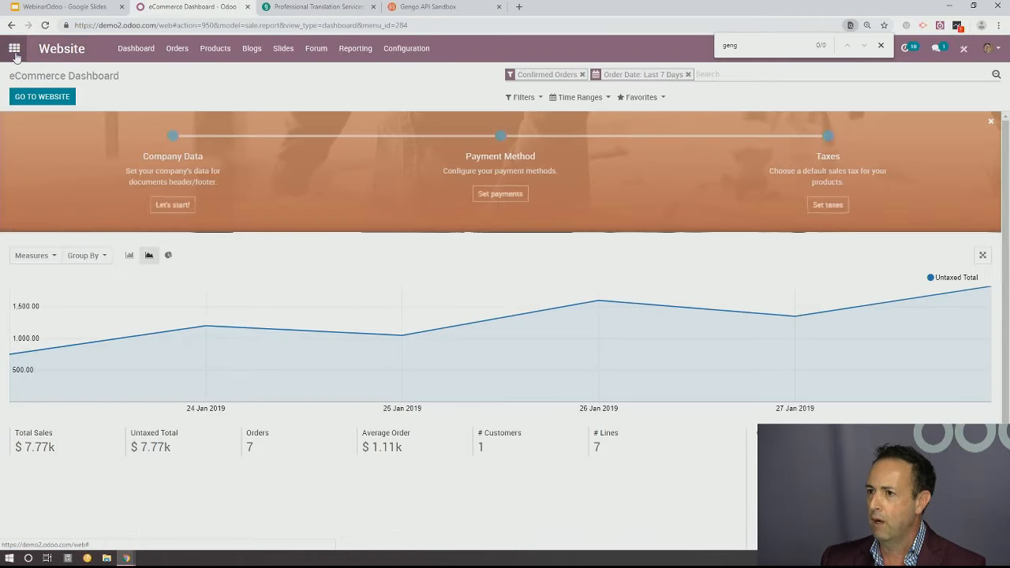
{"action": "left_click", "coordinate": [33, 100]}
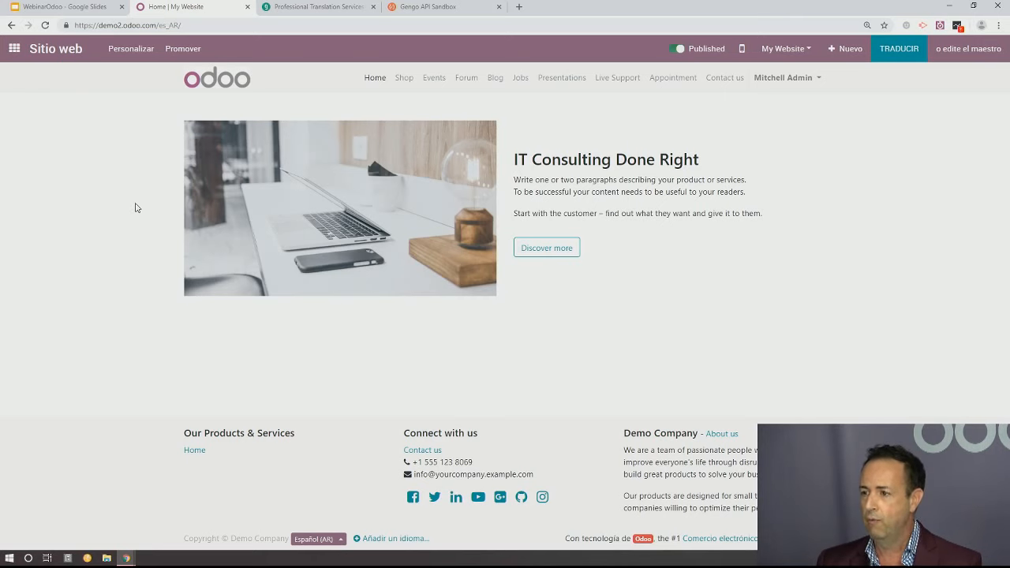
{"action": "left_click", "coordinate": [339, 543]}
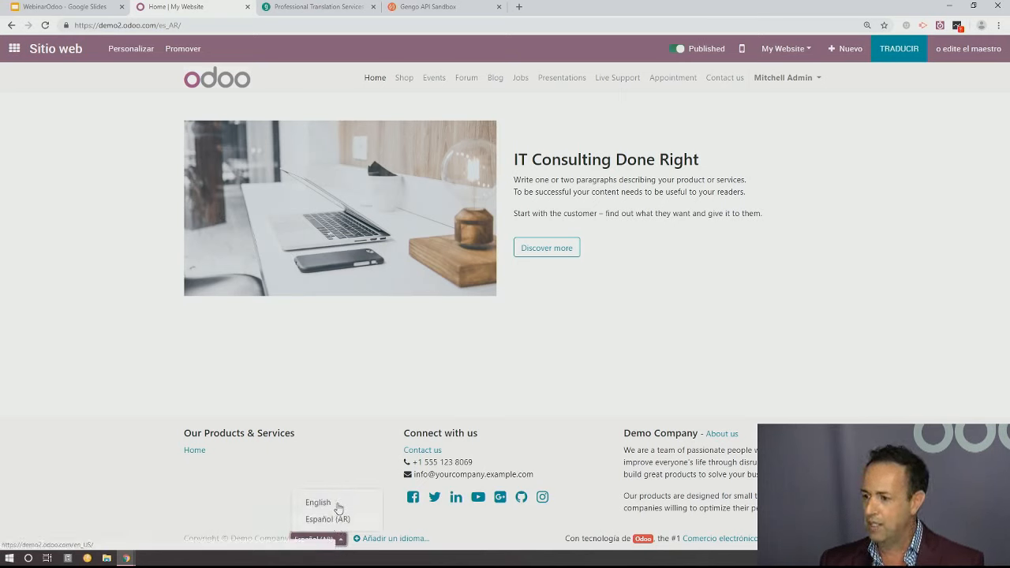
{"action": "left_click", "coordinate": [338, 507]}
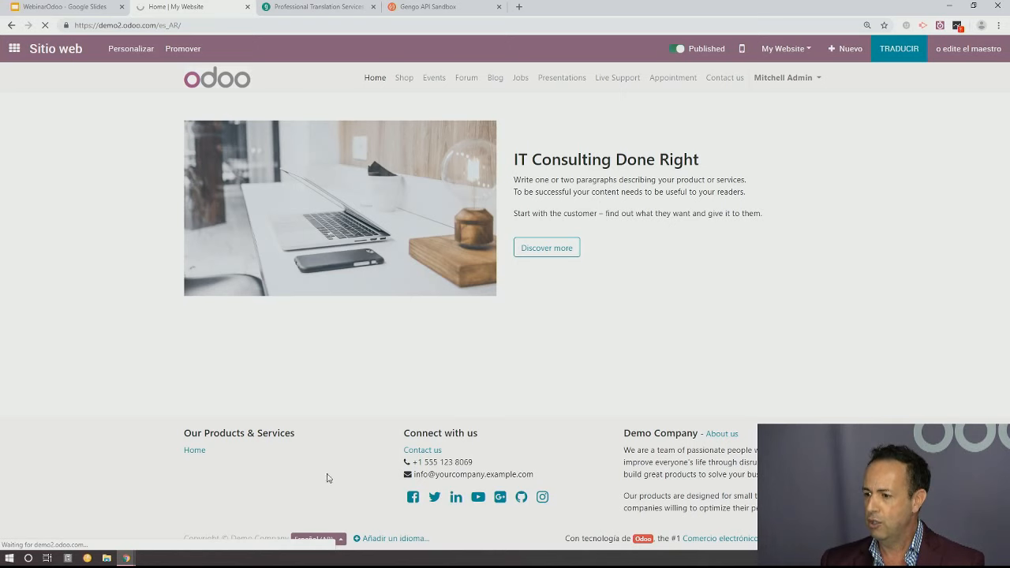
{"action": "left_click", "coordinate": [322, 543]}
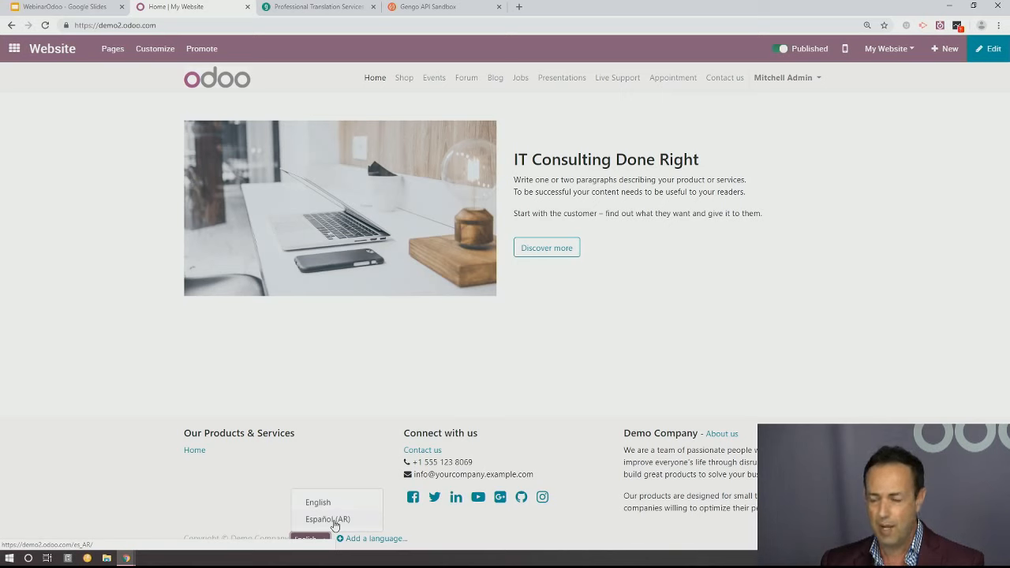
{"action": "left_click", "coordinate": [335, 525]}
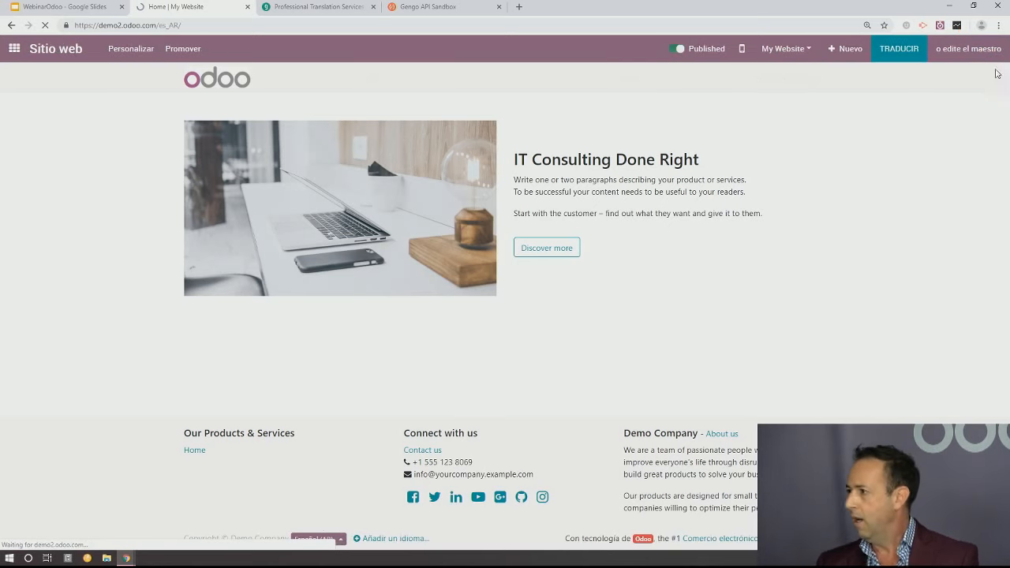
Enter translation mode on the Spanish home page and accept the translation information notice
{"action": "left_click", "coordinate": [904, 57]}
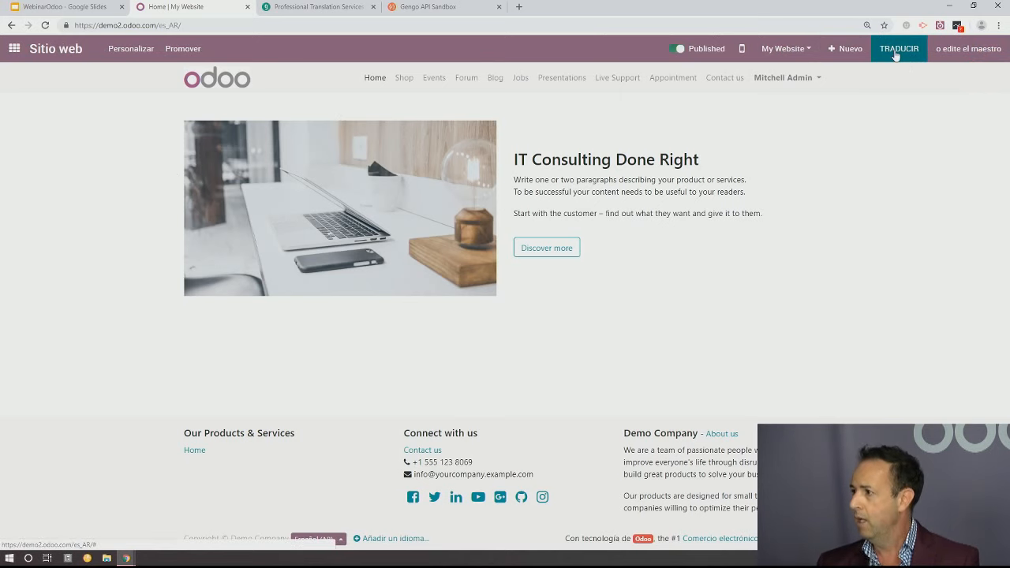
{"action": "left_click", "coordinate": [897, 55]}
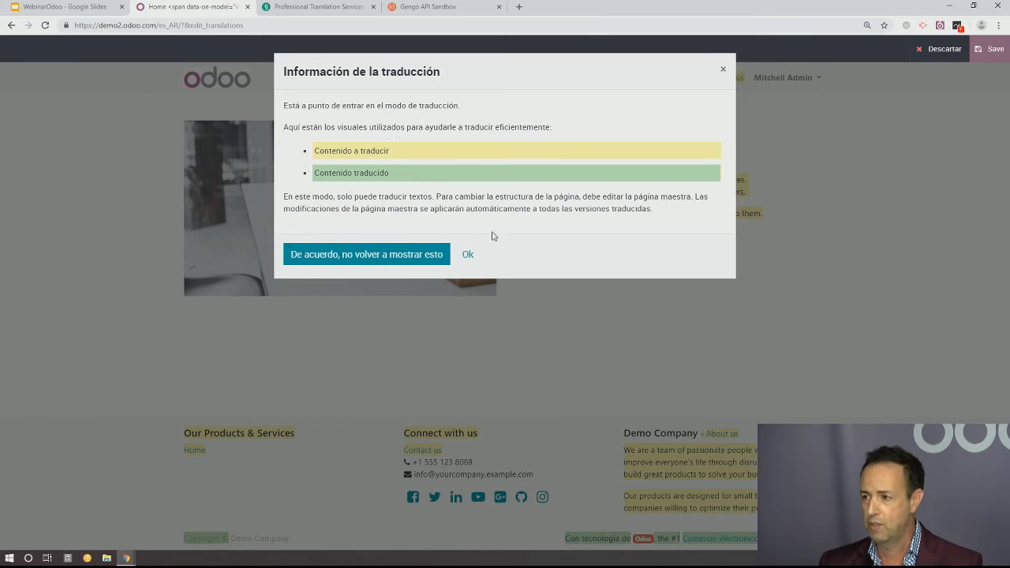
{"action": "left_click", "coordinate": [478, 258]}
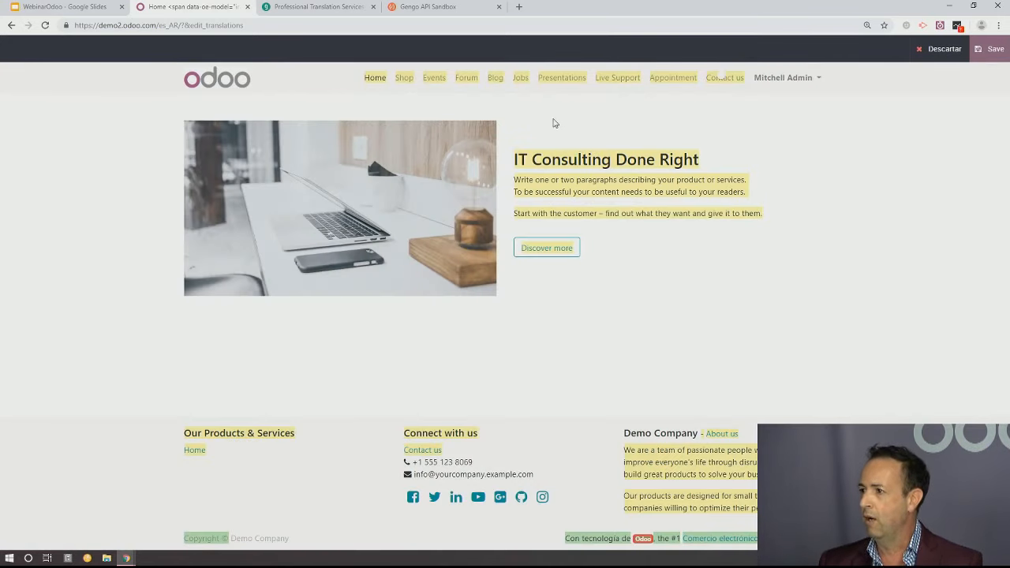
Replace the "IT Consulting Done Right" heading with the Spanish text "Consultoria IT hecha de la forma corecta"
{"action": "double_click", "coordinate": [702, 162]}
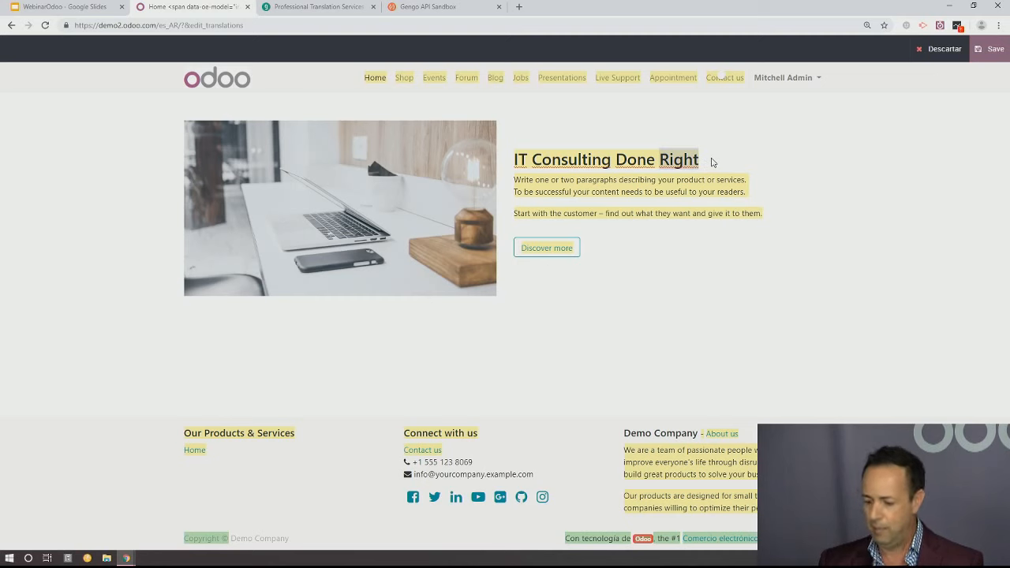
{"action": "key", "text": "BackSpace"}
{"action": "key", "text": "BackSpace"}
{"action": "key", "text": "BackSpace"}
{"action": "key", "text": "BackSpace"}
{"action": "key", "text": "BackSpace"}
{"action": "key", "text": "BackSpace"}
{"action": "key", "text": "BackSpace"}
{"action": "key", "text": "BackSpace"}
{"action": "key", "text": "BackSpace"}
{"action": "key", "text": "BackSpace"}
{"action": "key", "text": "BackSpace"}
{"action": "key", "text": "BackSpace"}
{"action": "key", "text": "BackSpace"}
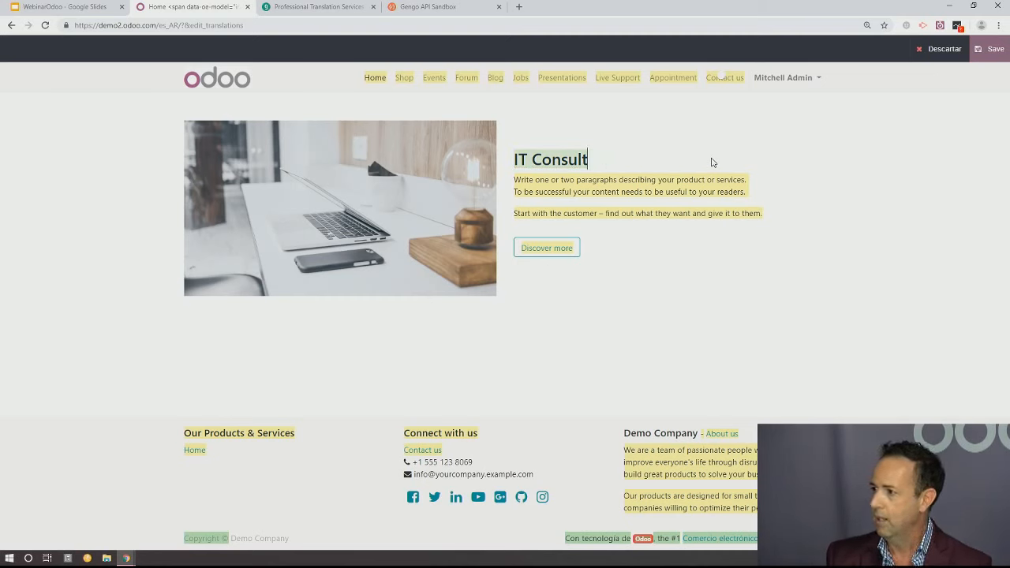
{"action": "key", "text": "BackSpace"}
{"action": "key", "text": "BackSpace"}
{"action": "key", "text": "BackSpace"}
{"action": "key", "text": "BackSpace"}
{"action": "key", "text": "BackSpace"}
{"action": "key", "text": "BackSpace"}
{"action": "key", "text": "BackSpace"}
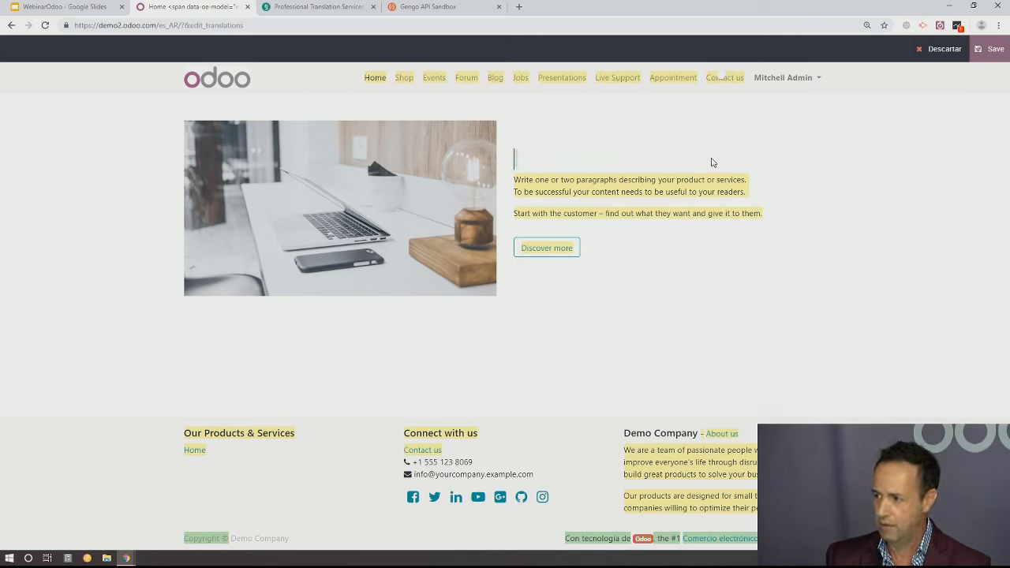
{"action": "type", "text": "Consulto"}
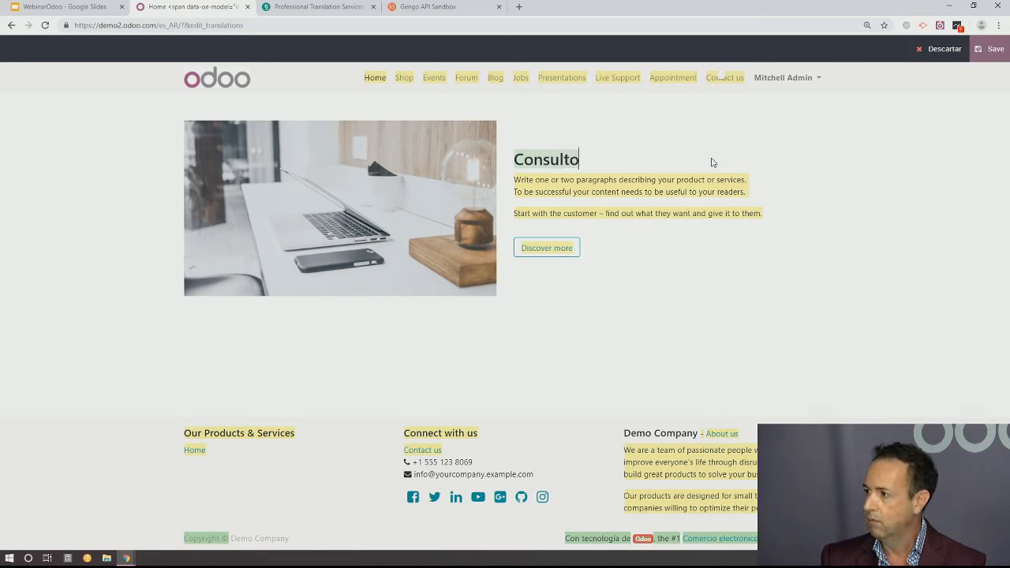
{"action": "type", "text": "ria IT "}
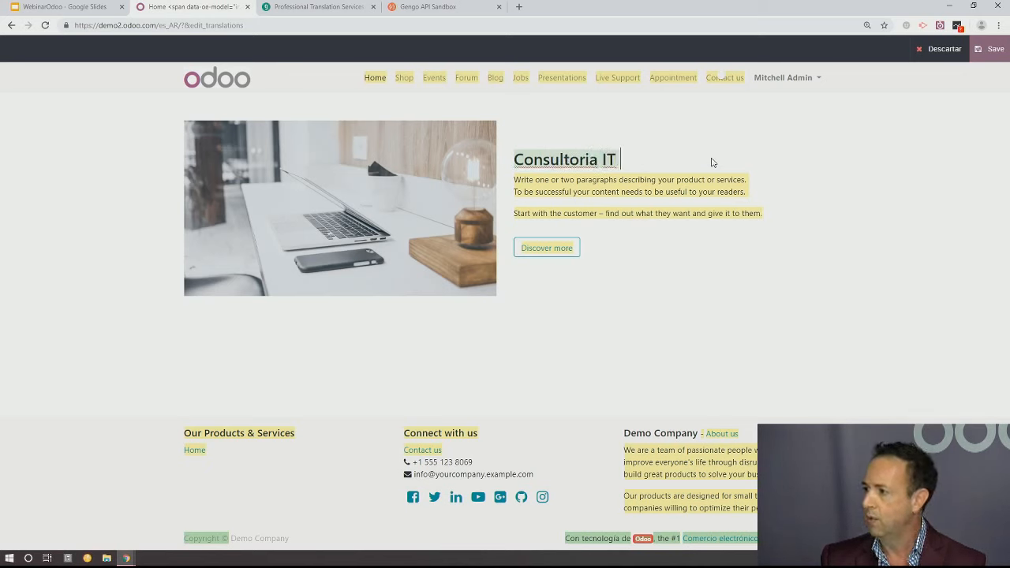
{"action": "type", "text": "hech"}
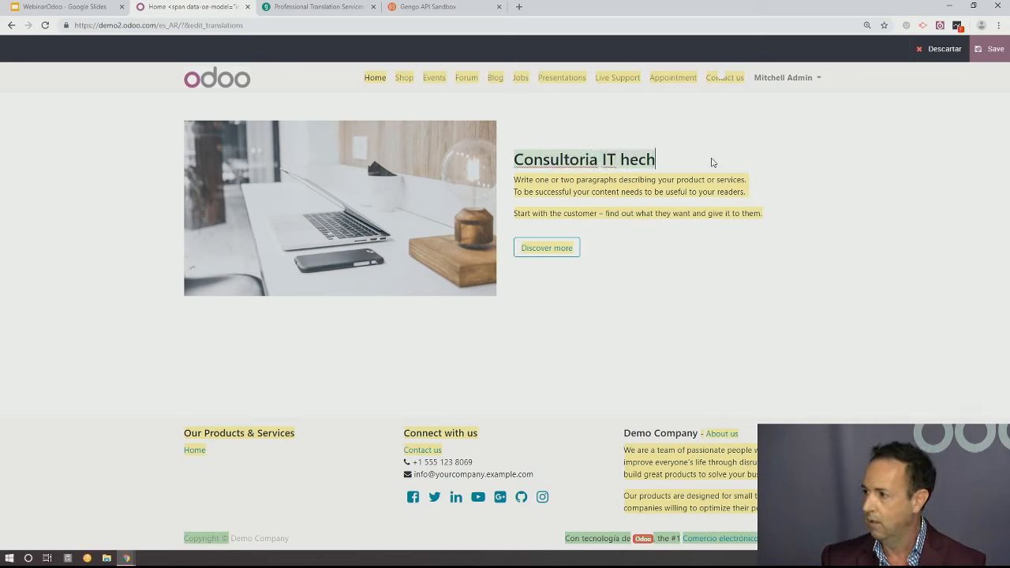
{"action": "type", "text": "a "}
{"action": "type", "text": "de la "}
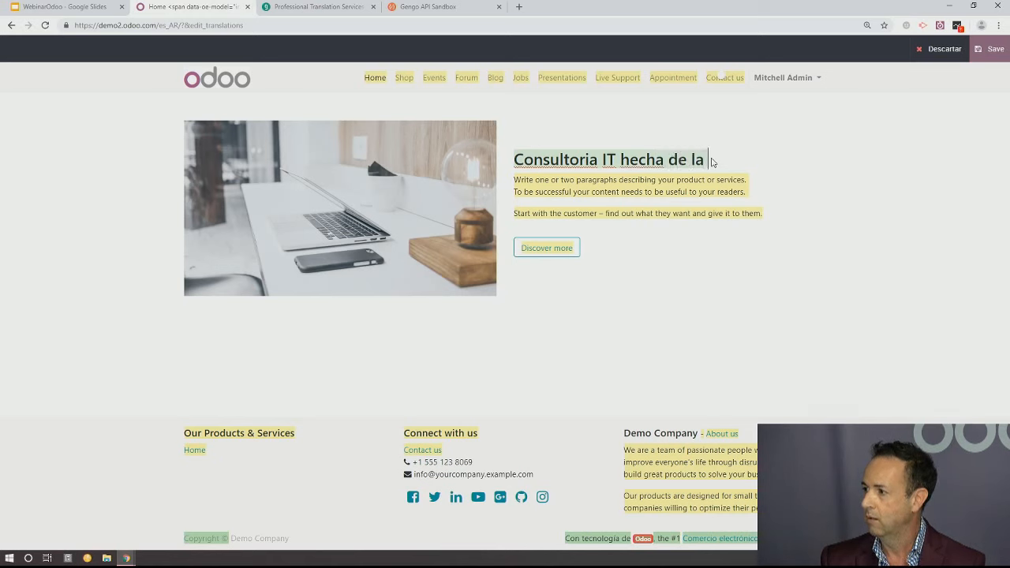
{"action": "type", "text": "forma corecta"}
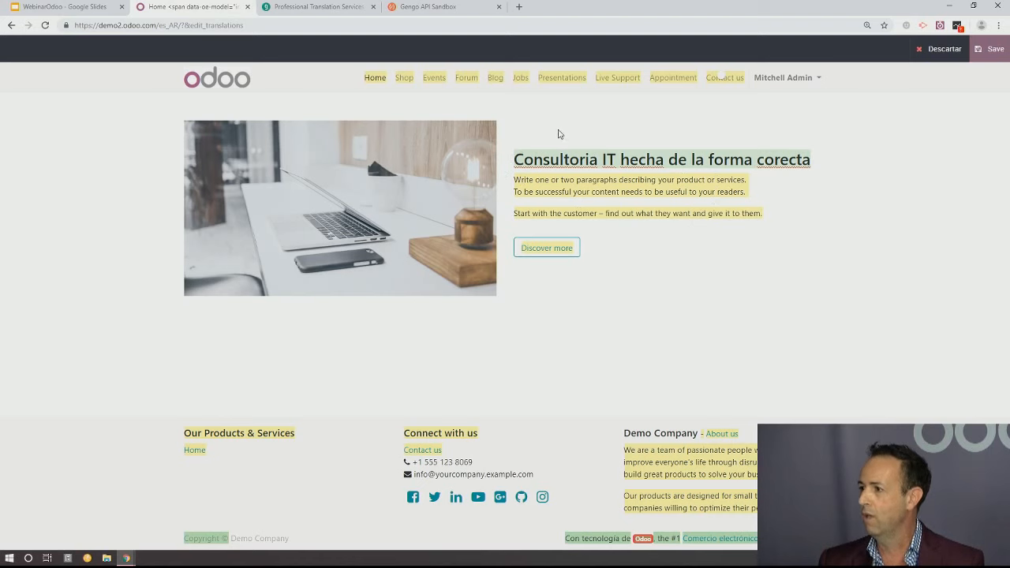
Translate the "Home" item of the website's main menu as "Incio" and save the Spanish page translations
{"action": "left_click", "coordinate": [573, 183]}
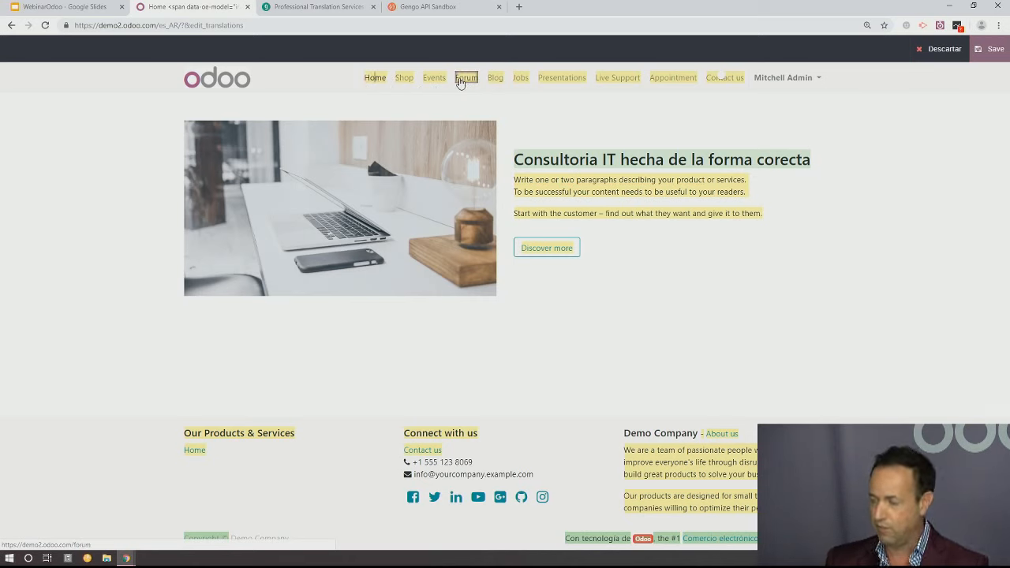
{"action": "key", "text": "BackSpace"}
{"action": "key", "text": "BackSpace"}
{"action": "key", "text": "BackSpace"}
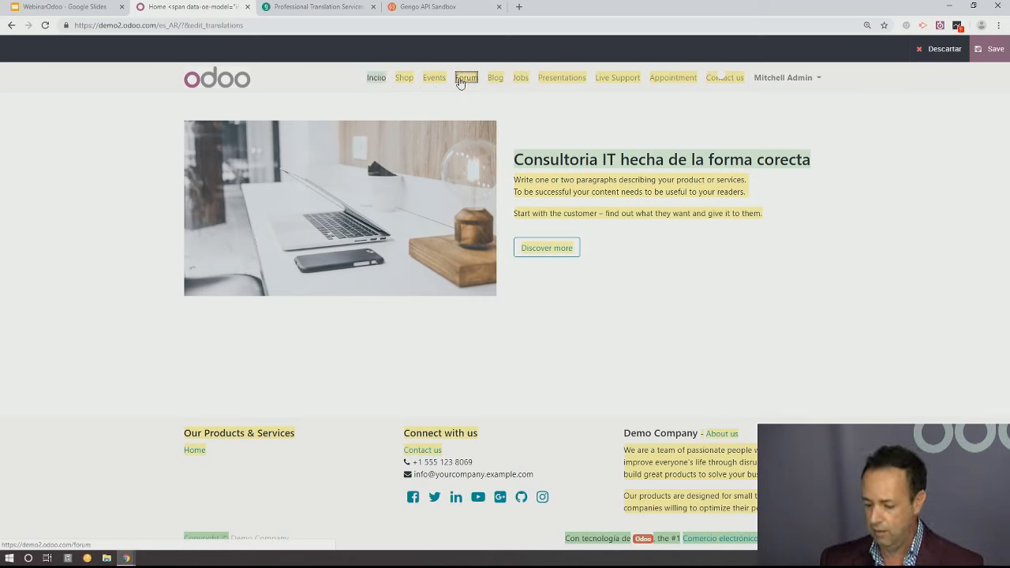
{"action": "type", "text": "io"}
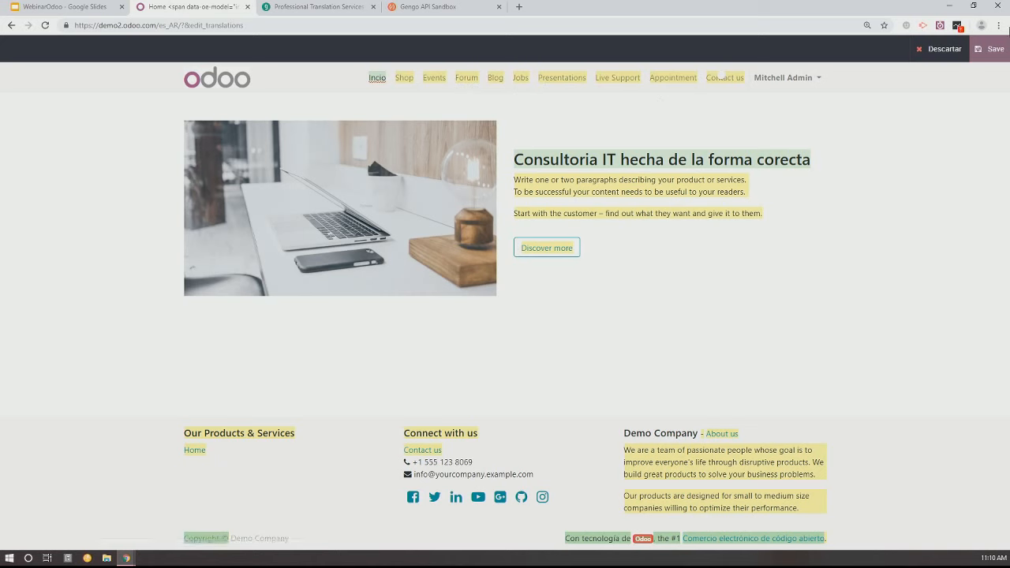
{"action": "left_click", "coordinate": [994, 53]}
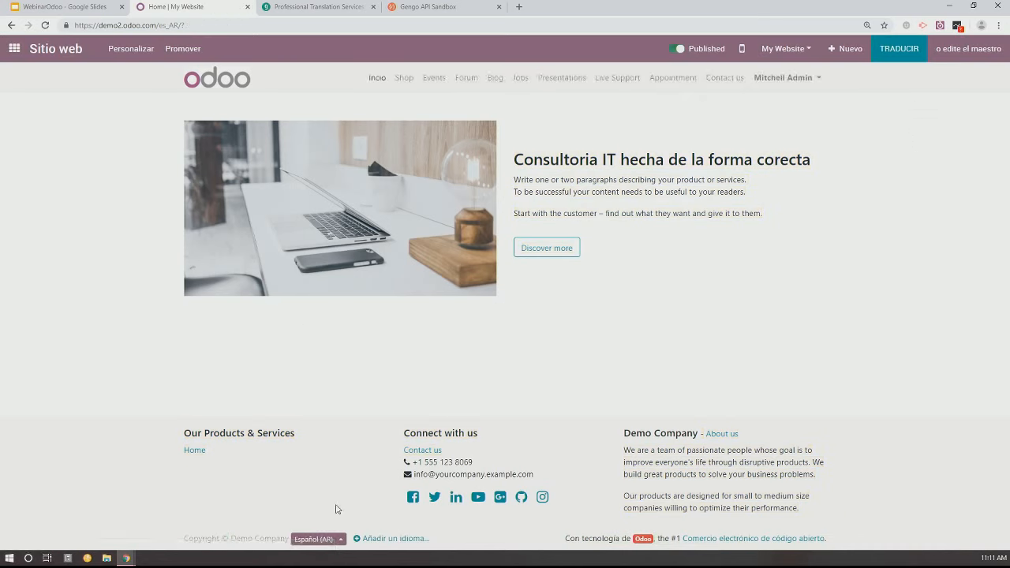
Compare the home page's two language versions by switching to English and back to Español (AR)
{"action": "left_click", "coordinate": [335, 543]}
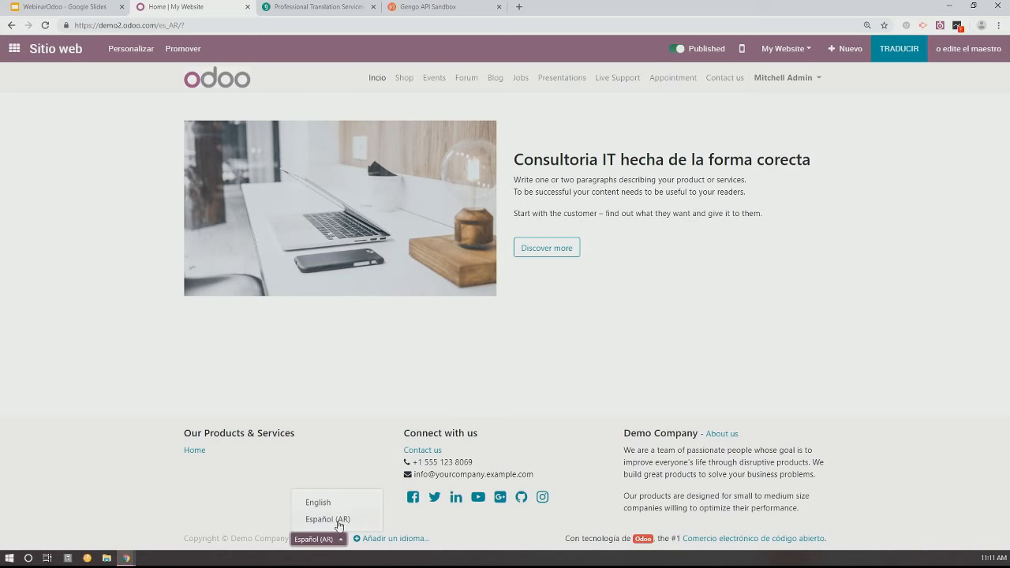
{"action": "left_click", "coordinate": [329, 505]}
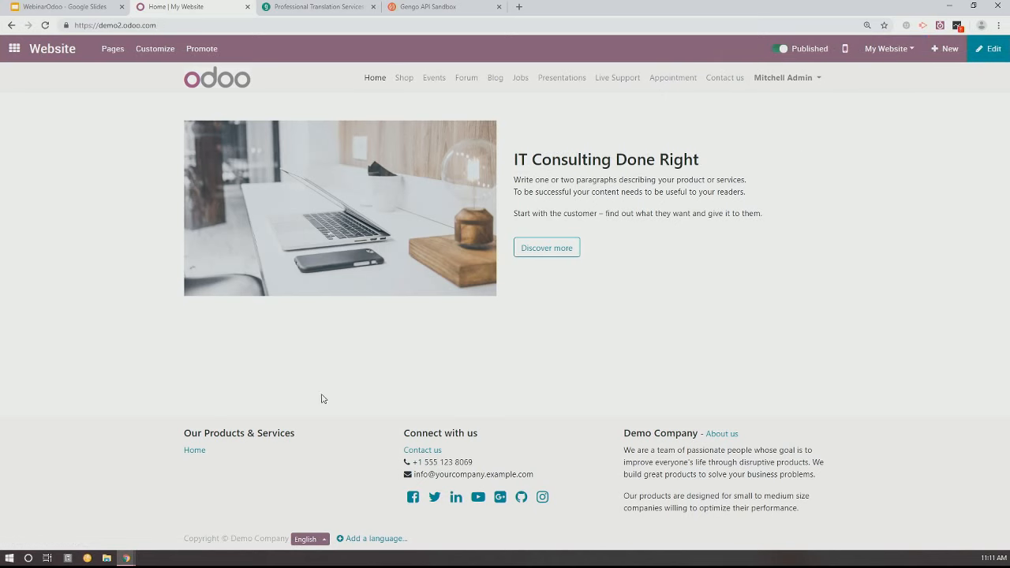
{"action": "left_click", "coordinate": [321, 541]}
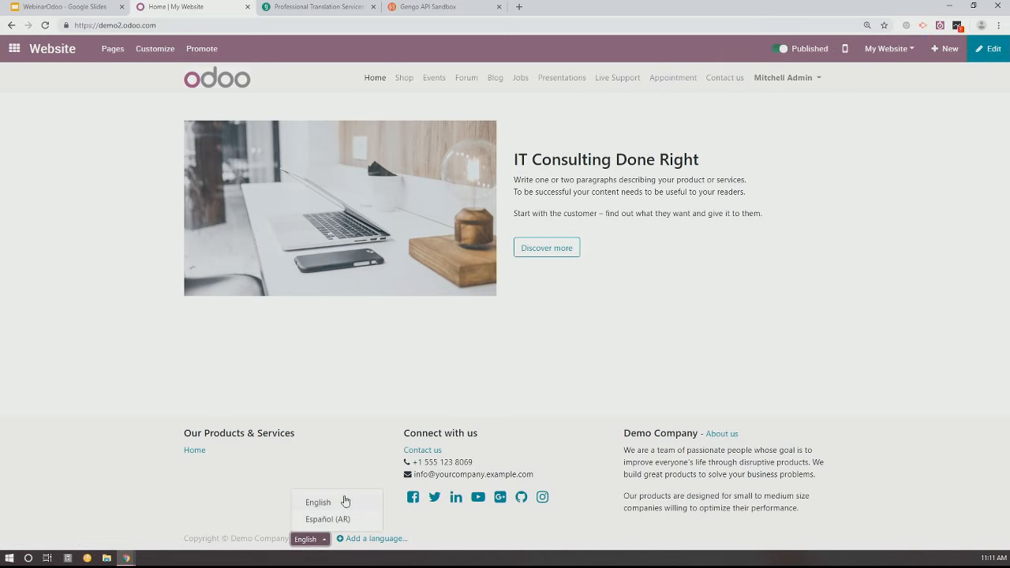
{"action": "left_click", "coordinate": [340, 519]}
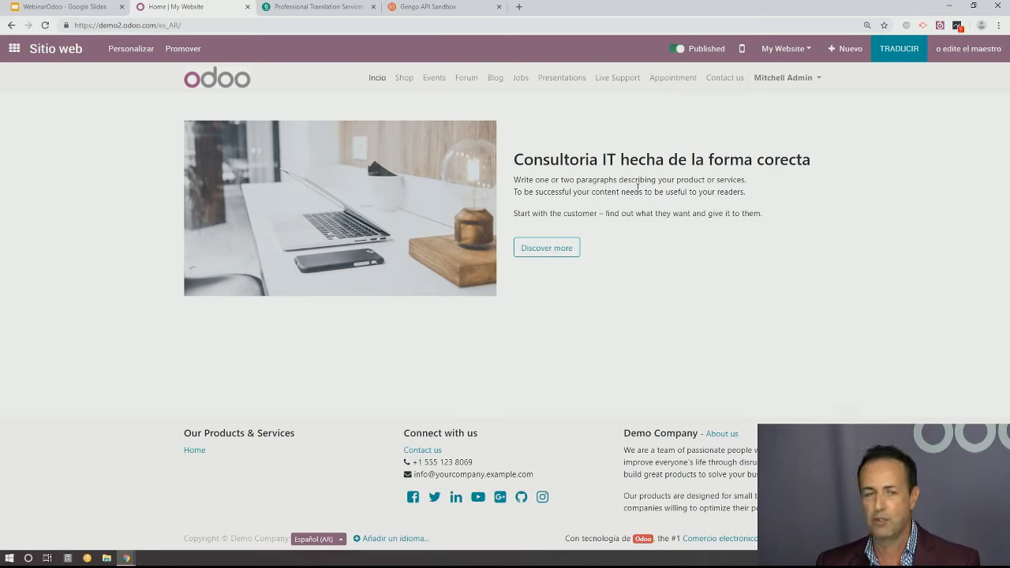
Add Portuguese (BR) / Português (BR) as a language for My Website and check the website's list of languages
{"action": "left_click", "coordinate": [364, 540]}
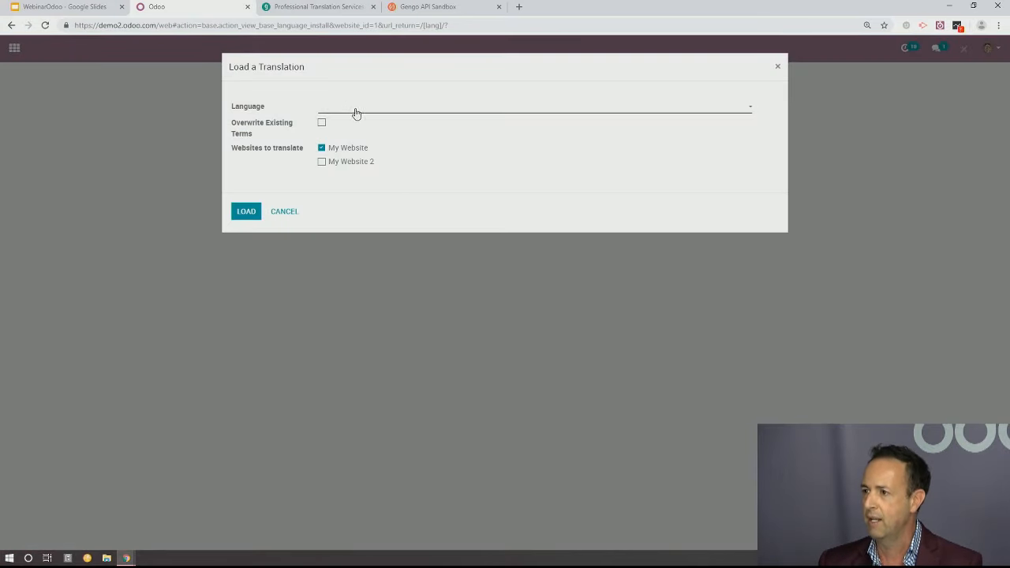
{"action": "left_click", "coordinate": [356, 110]}
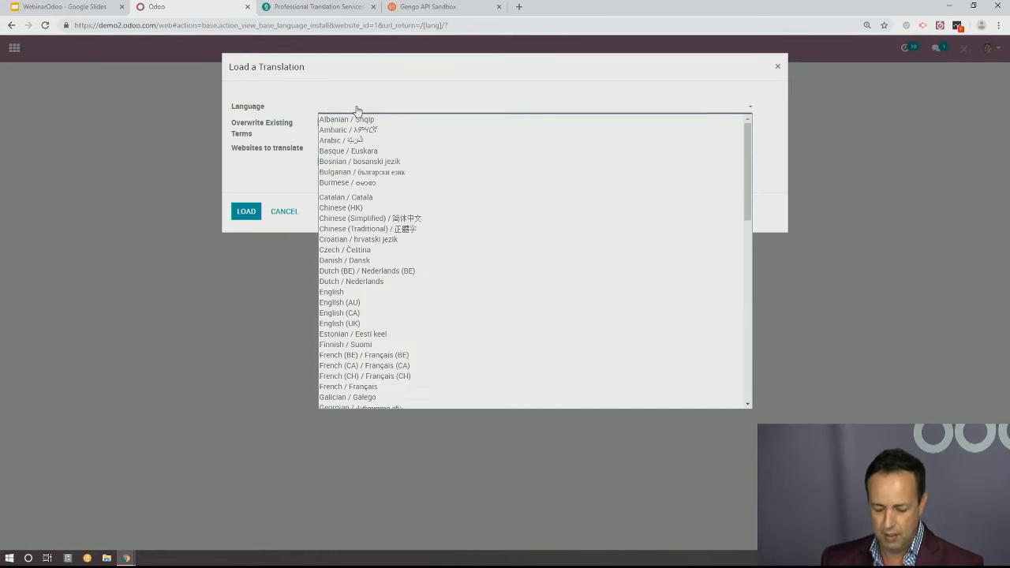
{"action": "type", "text": "pol"}
{"action": "type", "text": "r"}
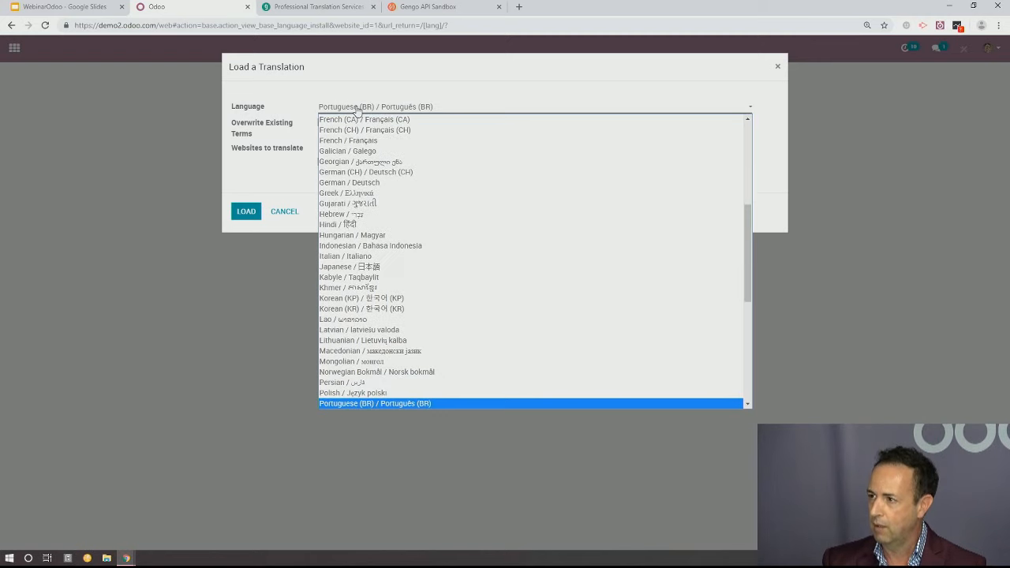
{"action": "left_click", "coordinate": [342, 404]}
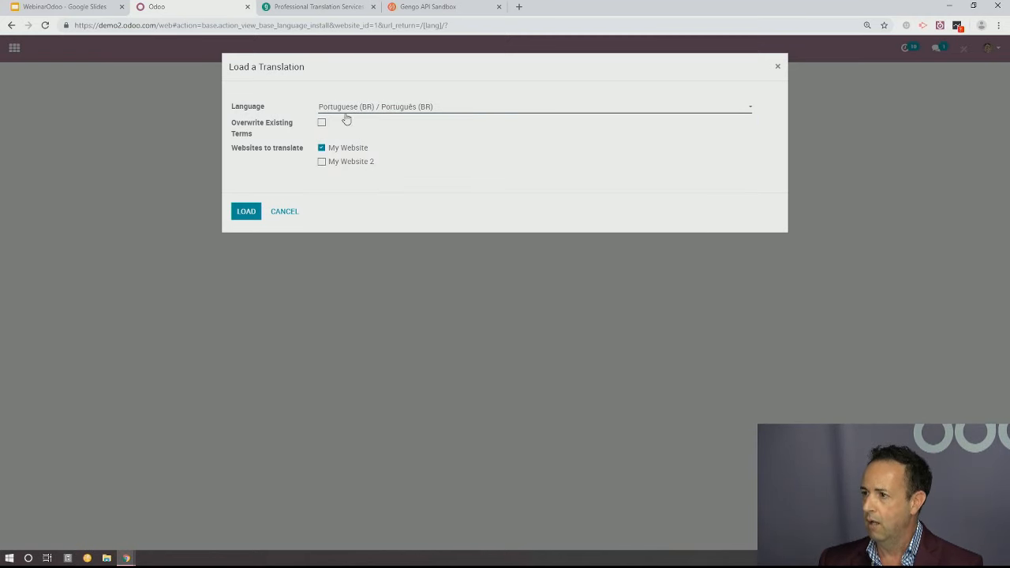
{"action": "left_click", "coordinate": [246, 213]}
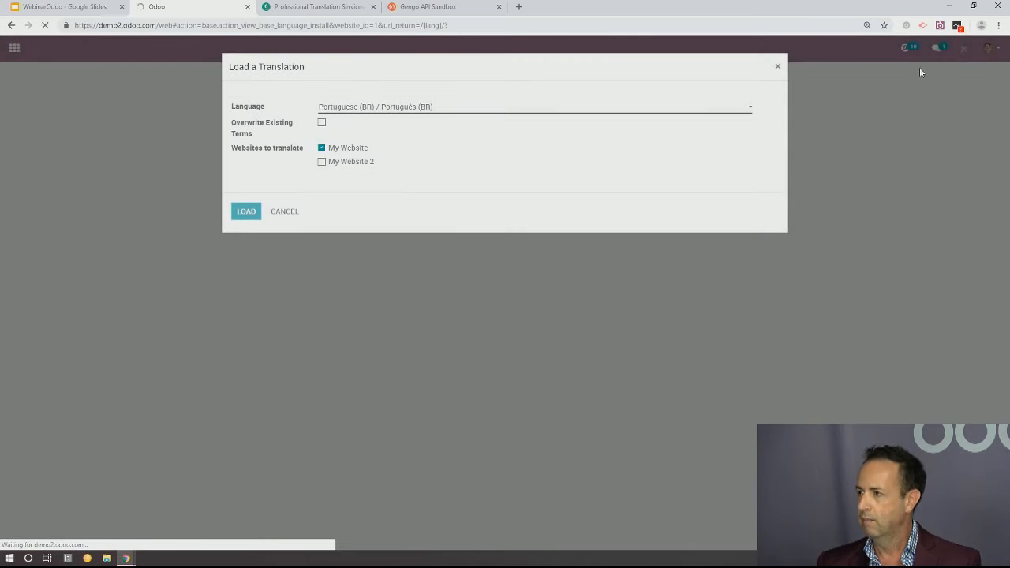
{"action": "left_click", "coordinate": [778, 67]}
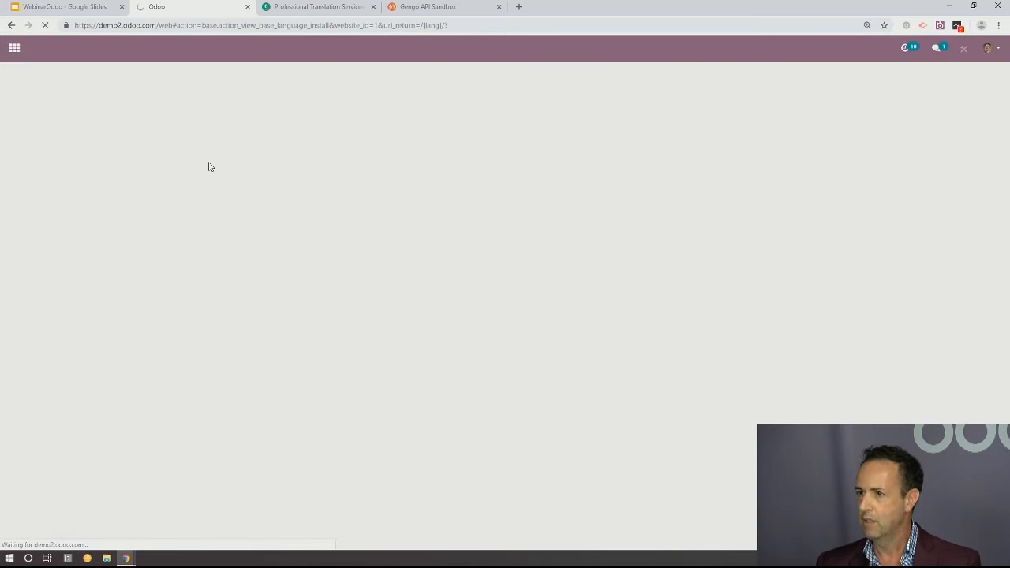
{"action": "left_click", "coordinate": [14, 49]}
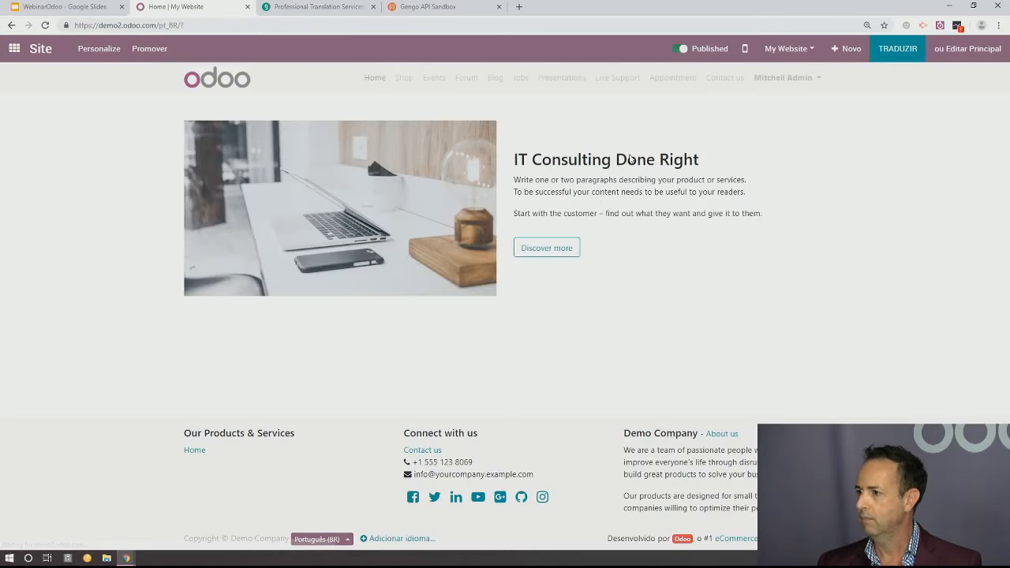
{"action": "left_click", "coordinate": [348, 541]}
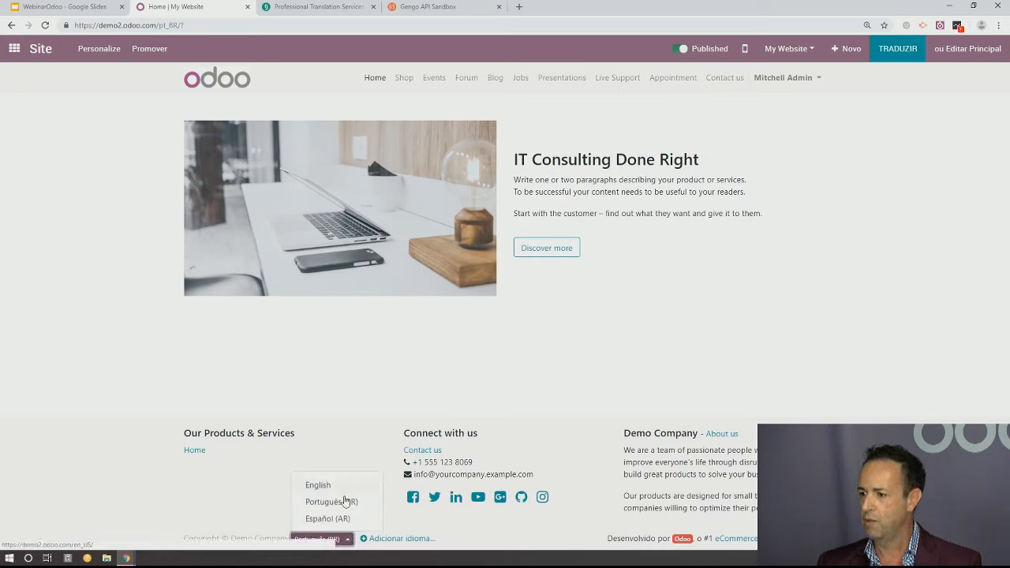
{"action": "left_click", "coordinate": [315, 540]}
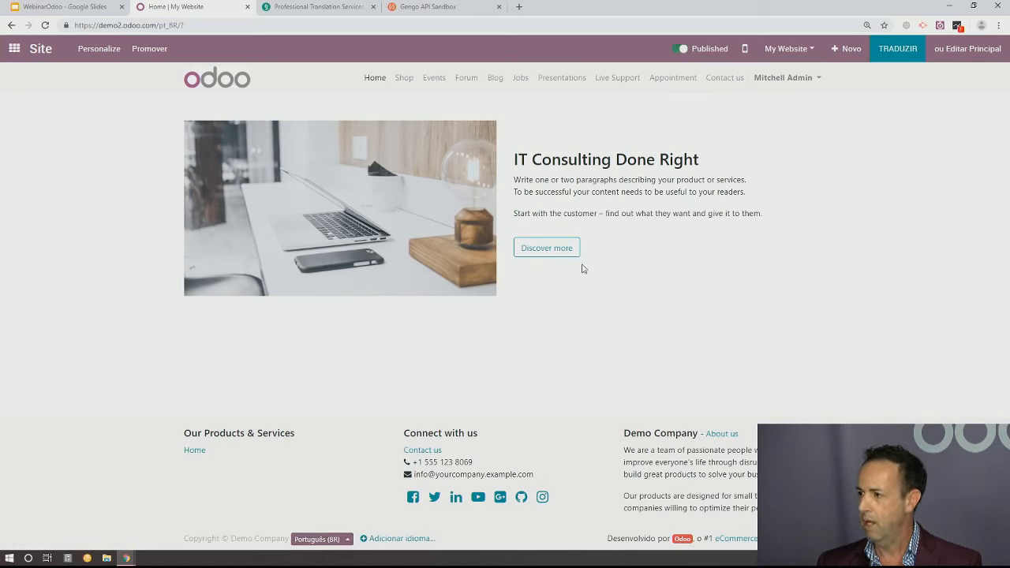
Enter translation mode on the Portuguese home page and launch an automatic Gengo translation at the "Por Máquina (Livre)" service level
{"action": "left_click", "coordinate": [905, 52]}
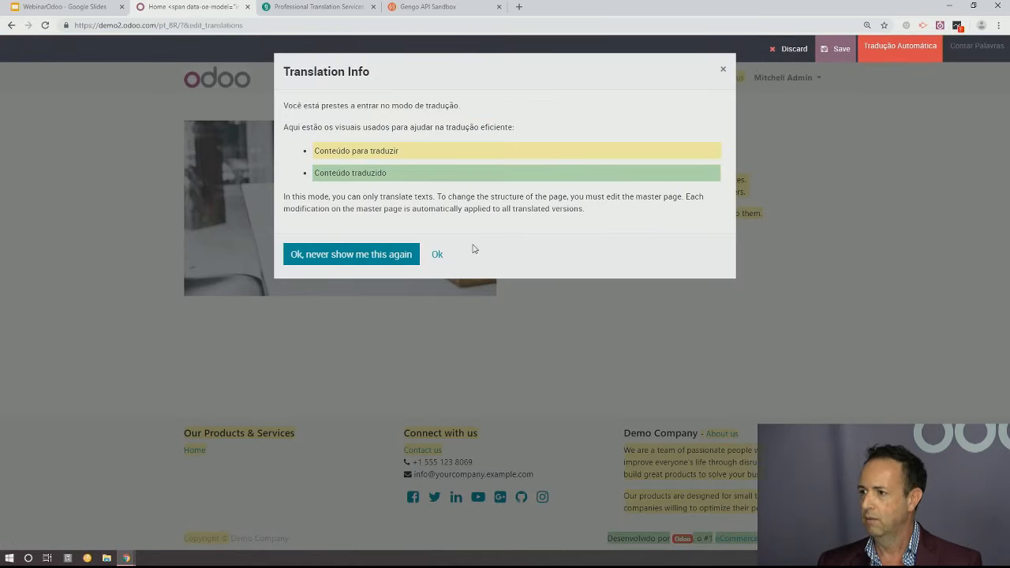
{"action": "left_click", "coordinate": [438, 256]}
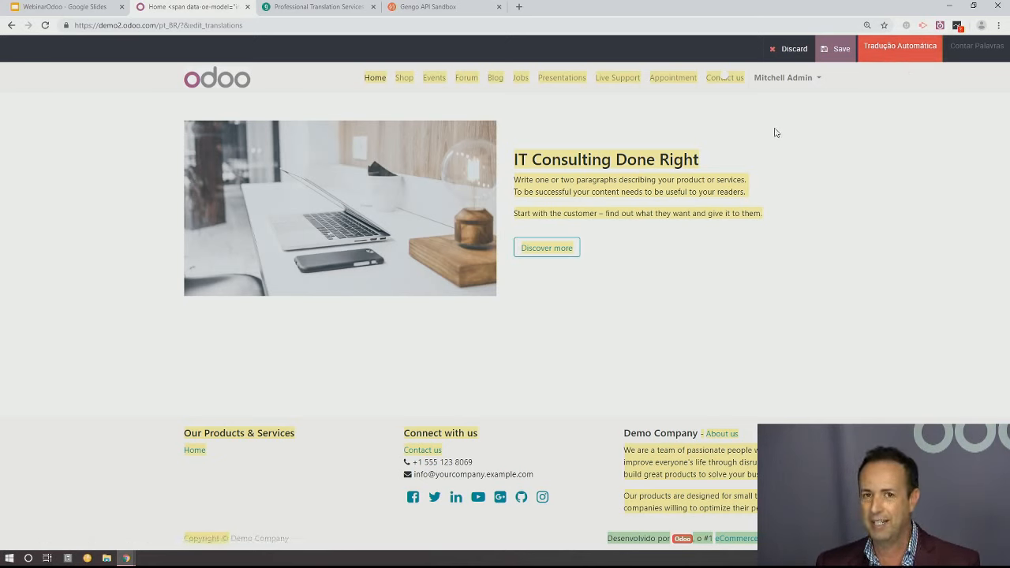
{"action": "left_click", "coordinate": [898, 50]}
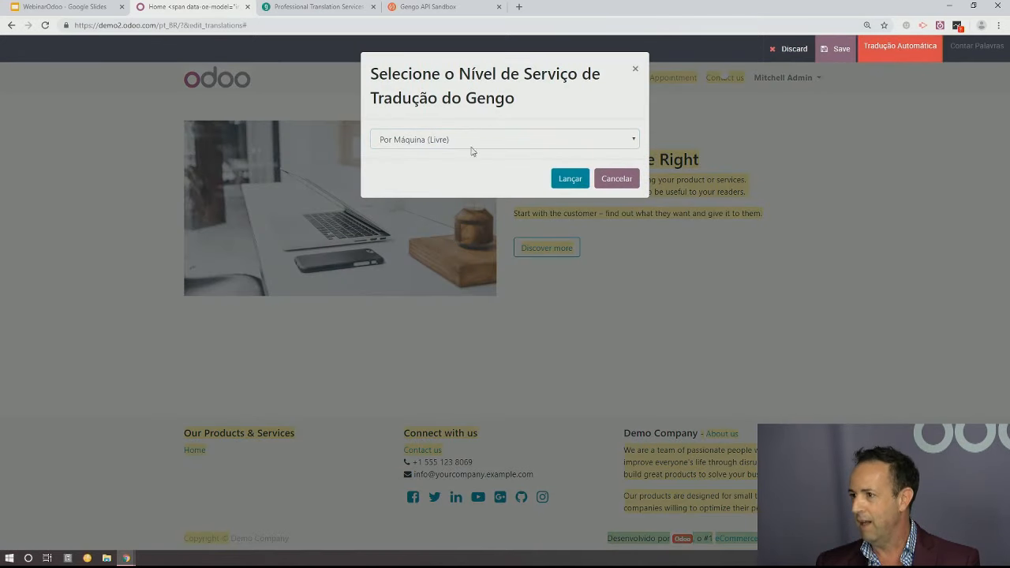
{"action": "left_click", "coordinate": [572, 179]}
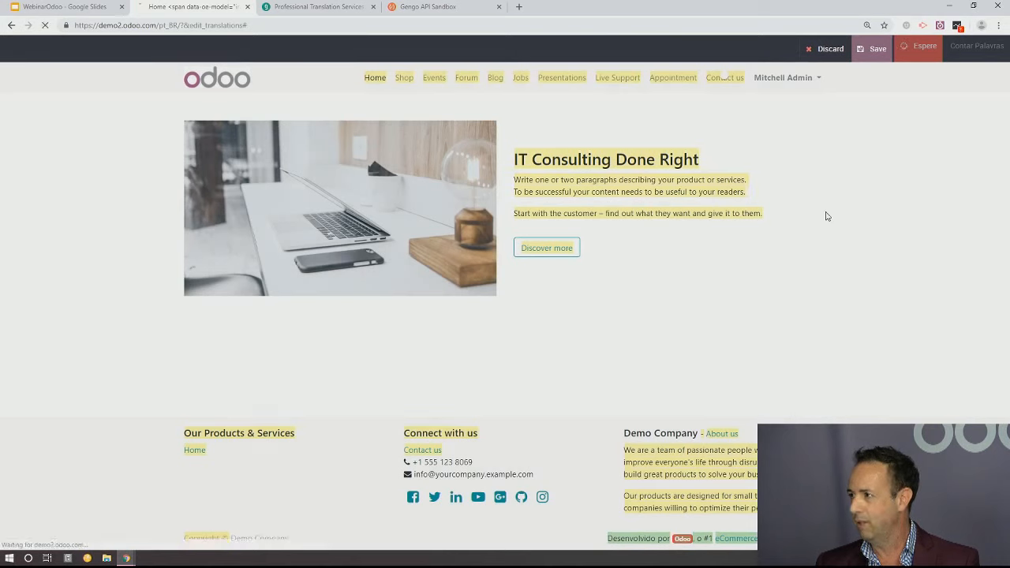